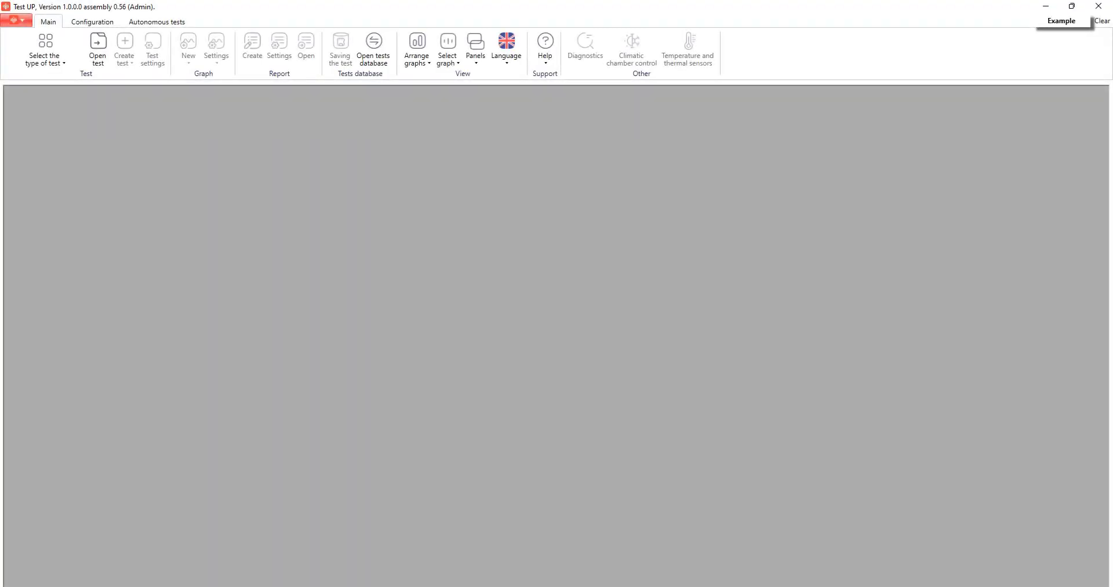
Select the Sine and Random on Random test type and start creating a new test
left_click(46, 49)
left_click(50, 161)
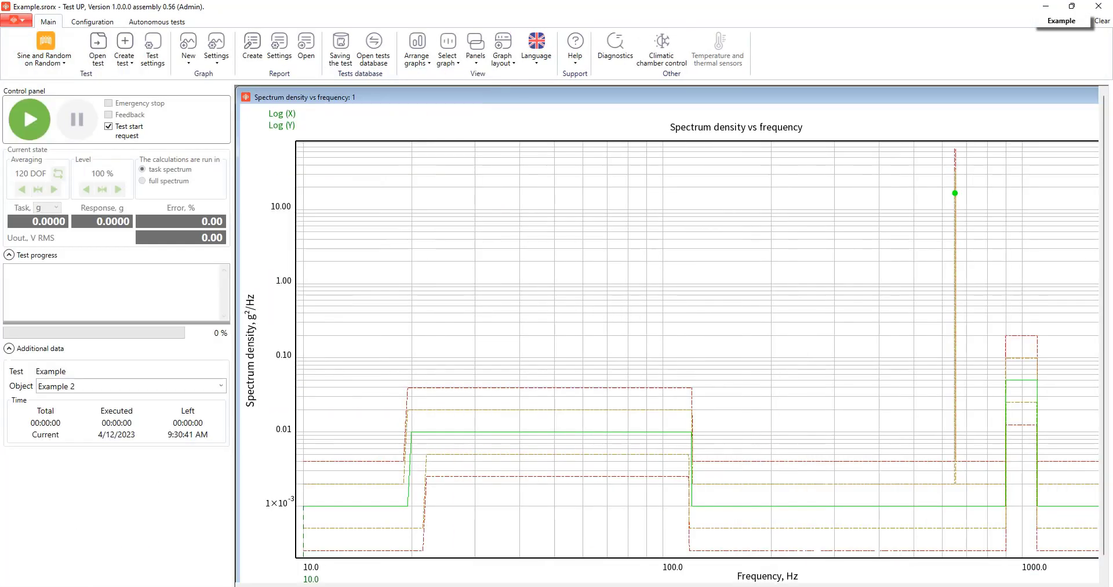
left_click(124, 46)
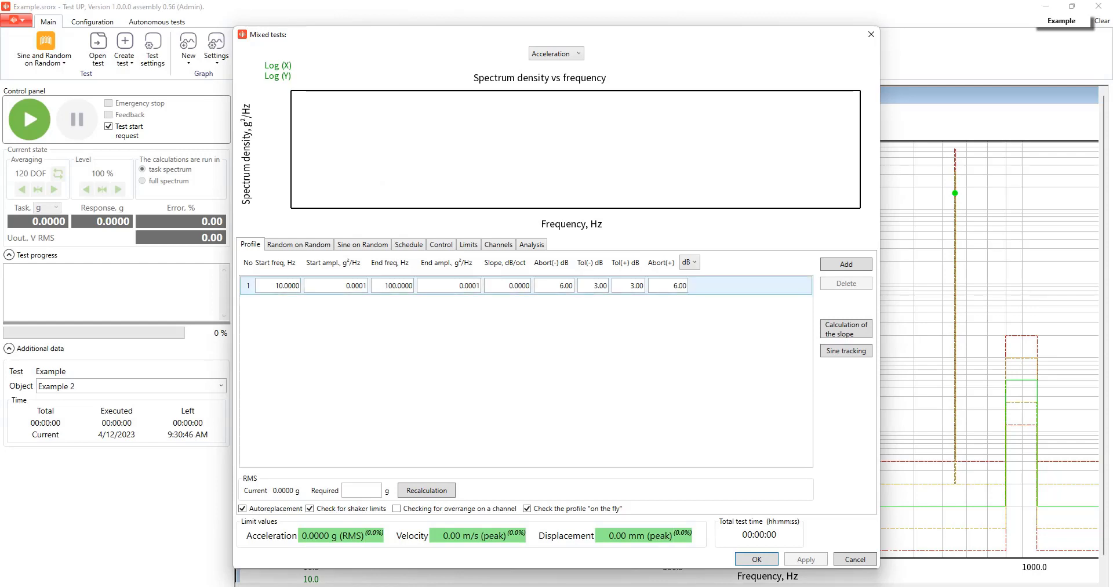
Set the first profile segment's end frequency to 4000 Hz and its start and end amplitudes to 0.001 g²/Hz
left_click(392, 285)
type("4")
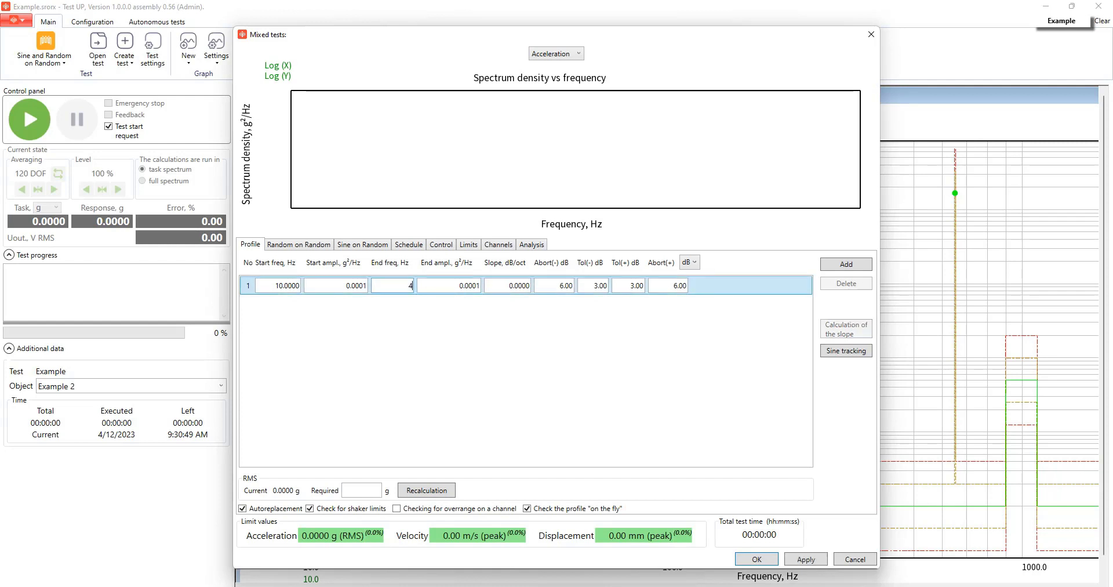
type("000")
left_click(348, 285)
type("0.")
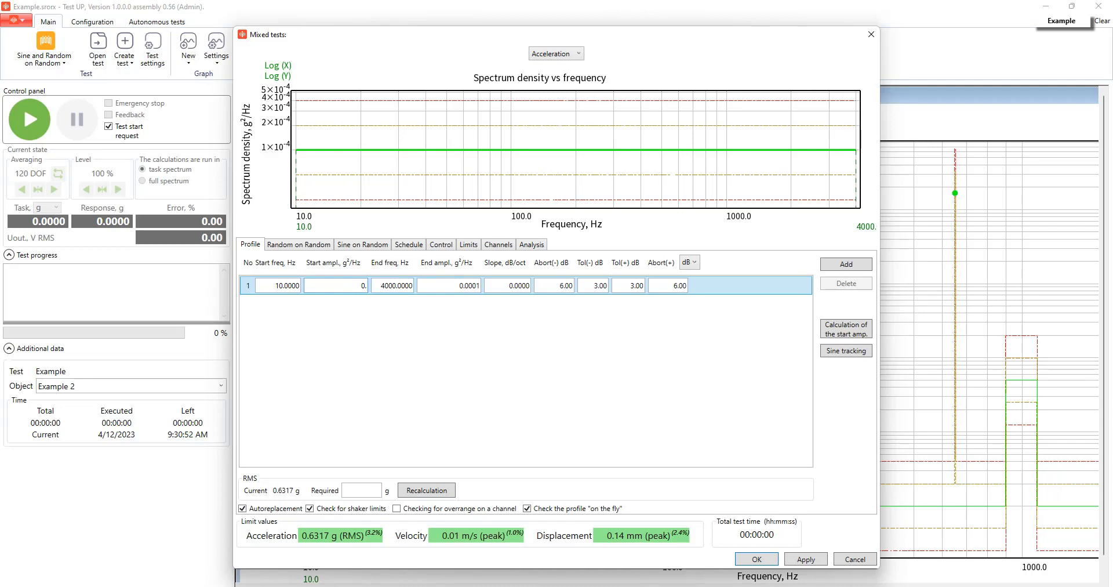
type("001")
left_click(458, 285)
type("0")
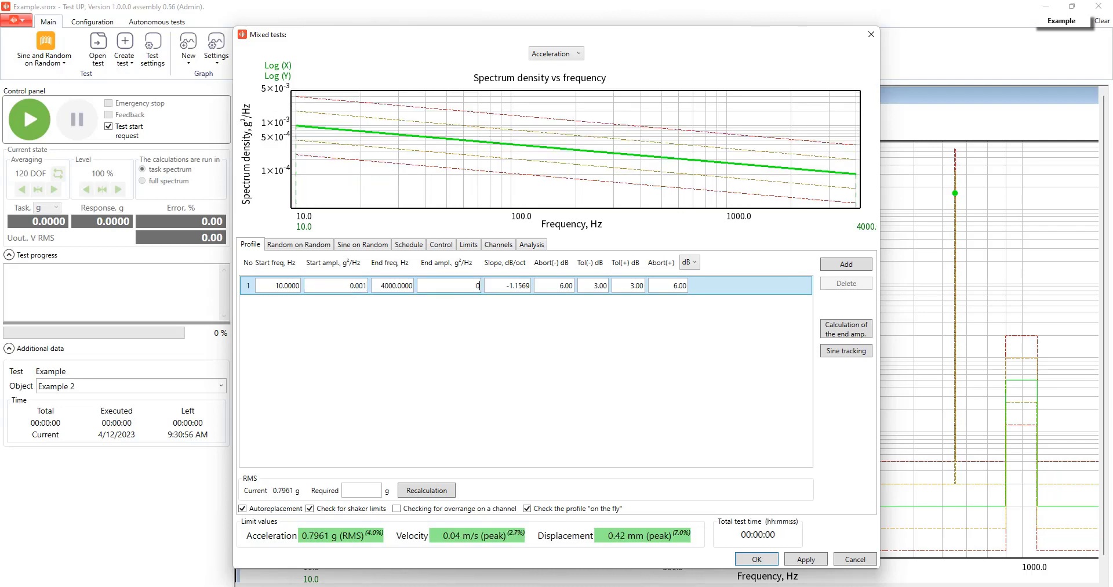
type(".001")
key("Return")
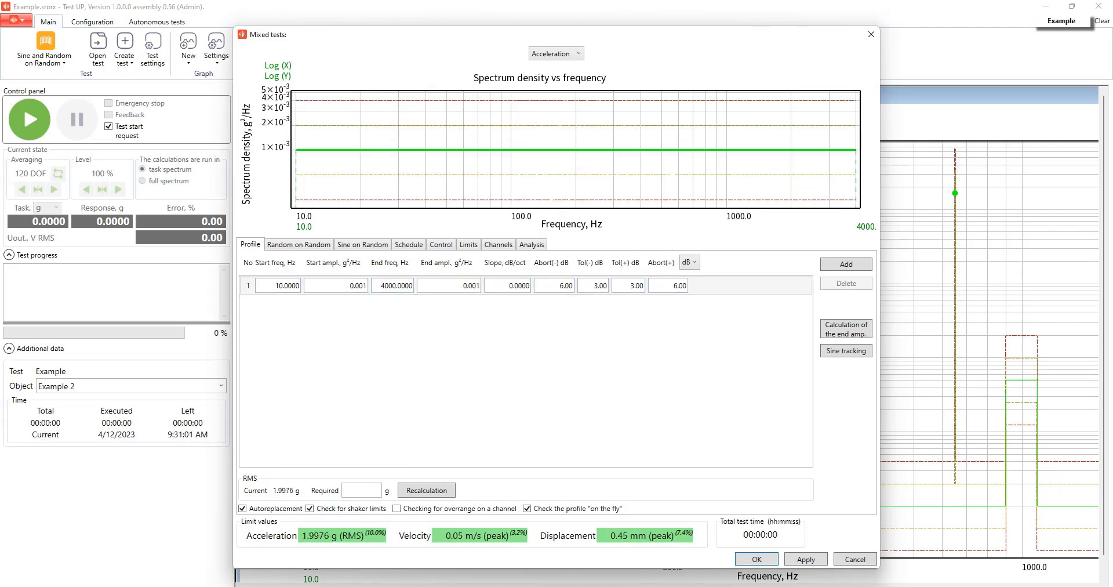
Allow Sine on Random and define the first sine as fixed at 100 Hz with an amplitude of 1 g
left_click(363, 245)
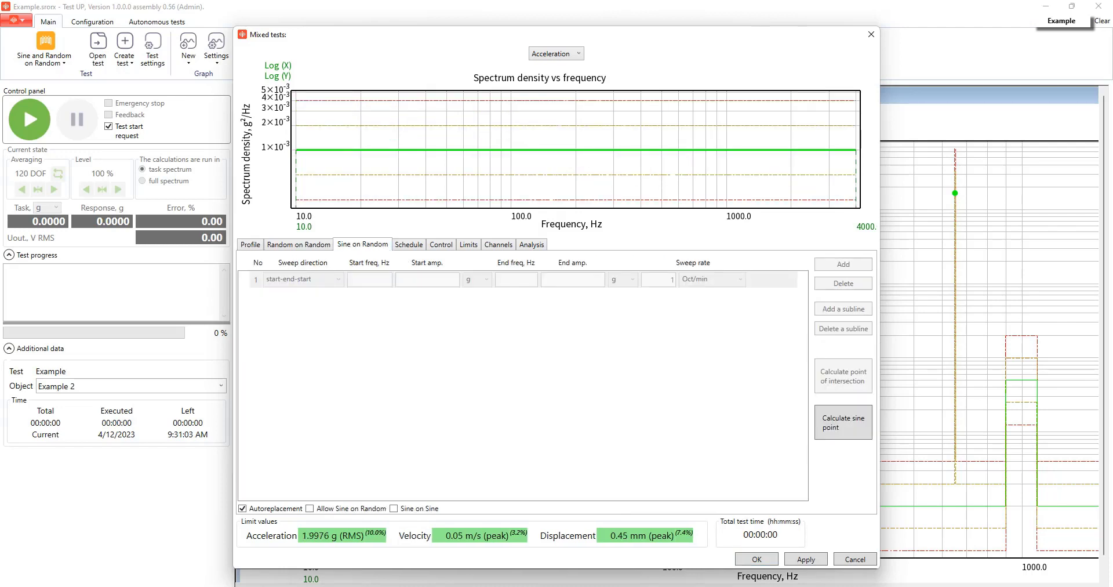
left_click(310, 509)
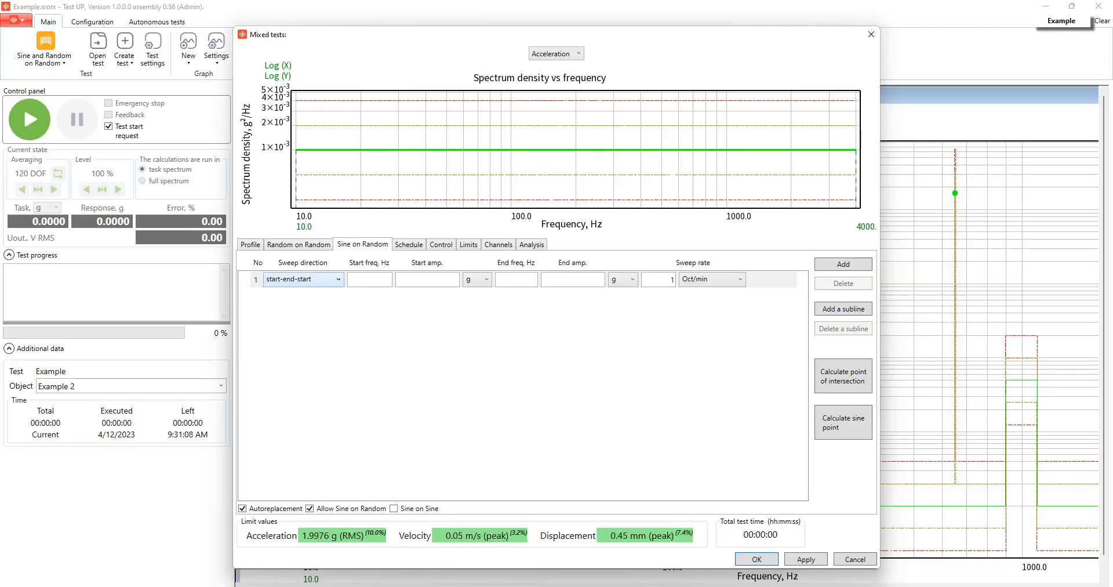
left_click(308, 279)
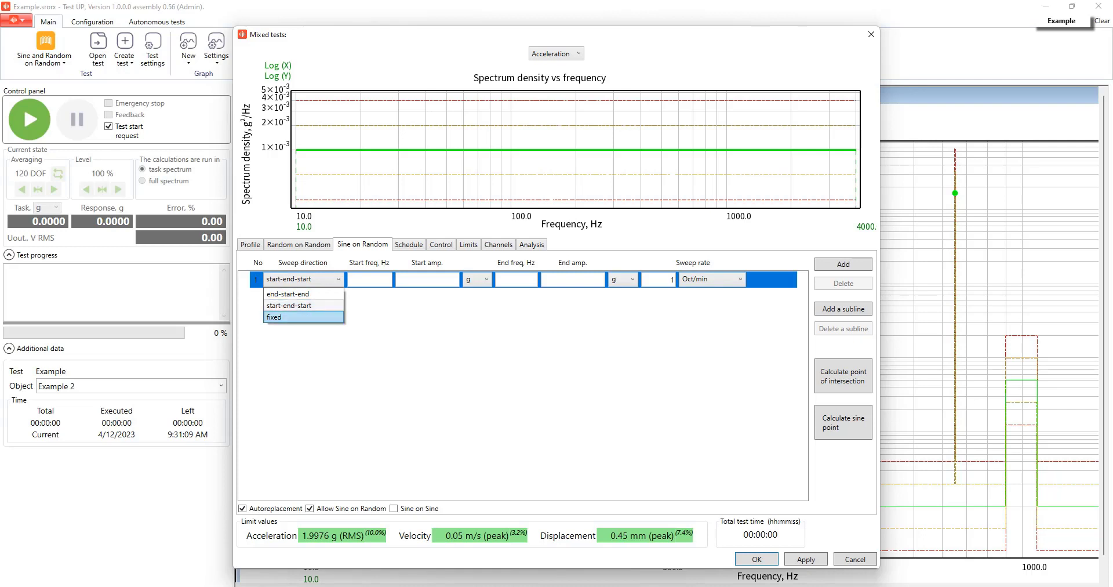
left_click(303, 316)
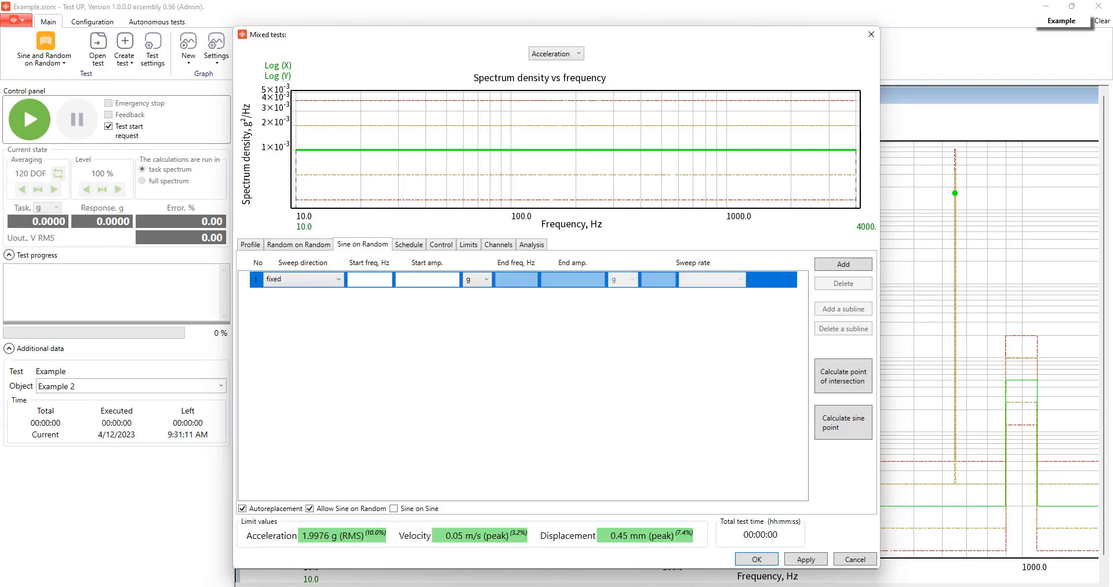
left_click(381, 279)
type("100")
key("Tab")
key("Return")
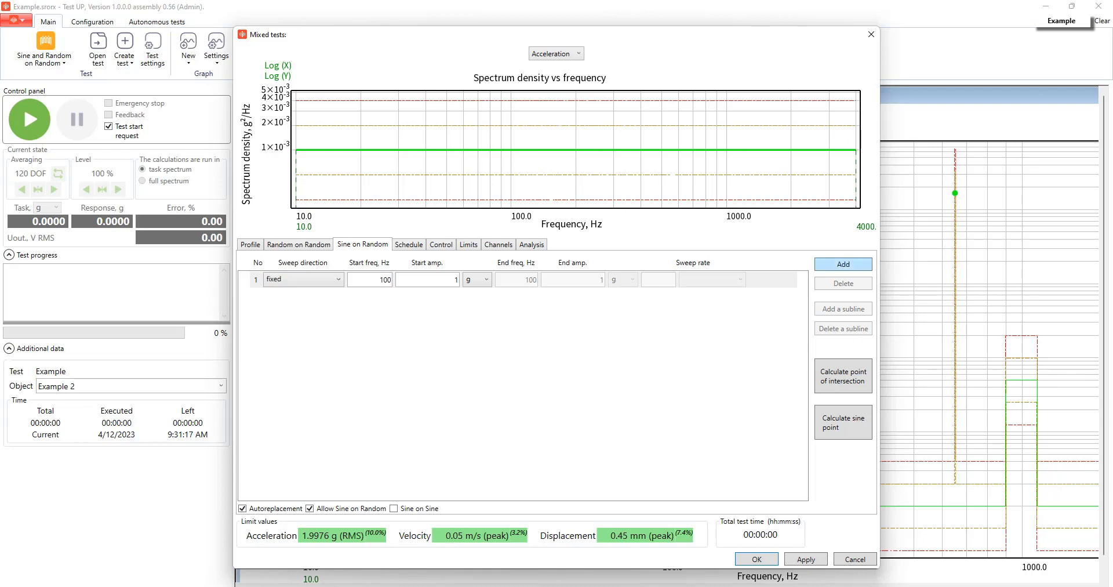
Add a second sine line sweeping start-end-start from 150 Hz at 1.5 g to 300 Hz at 2 g
left_click(843, 264)
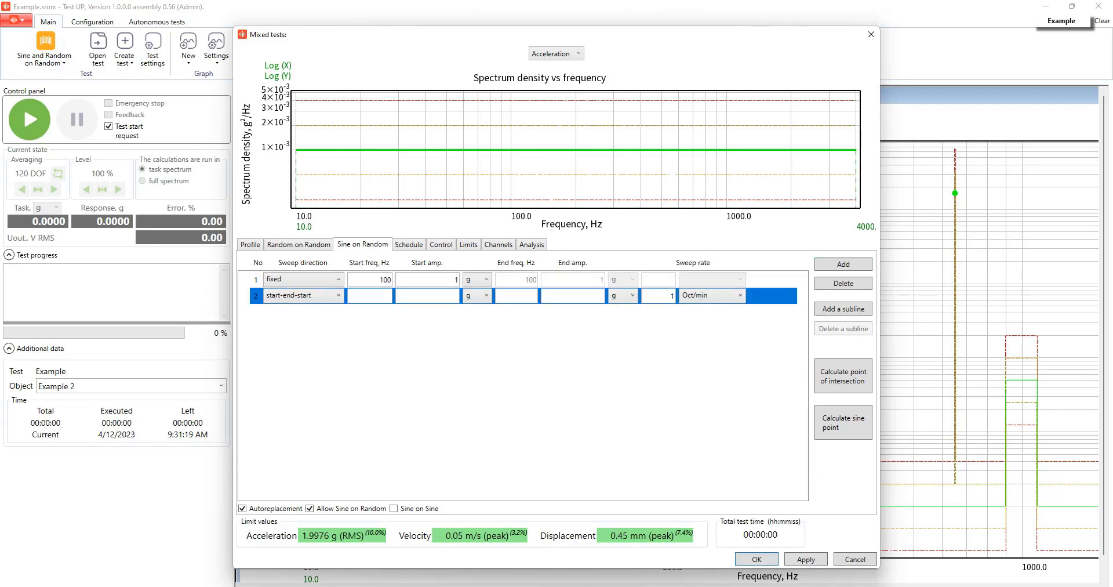
left_click(373, 295)
type("150")
left_click(429, 296)
type("1.5")
left_click(516, 296)
type("300")
left_click(573, 296)
type("2")
key("Return")
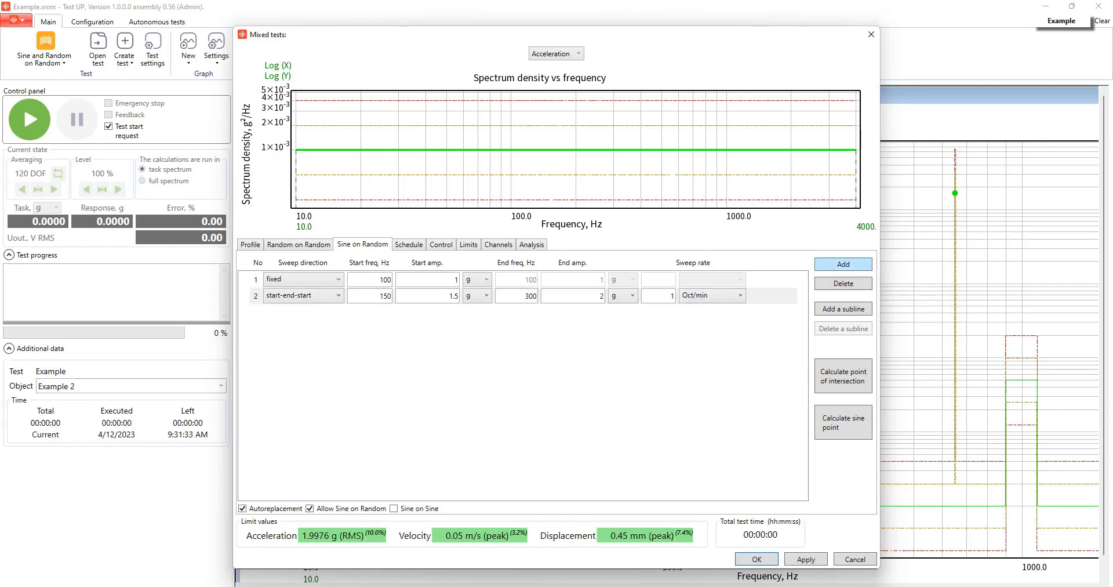
Add a third sine line sweeping end-start-end from 1000 Hz at 1 g to 2000 Hz at 3 g
left_click(843, 265)
left_click(303, 312)
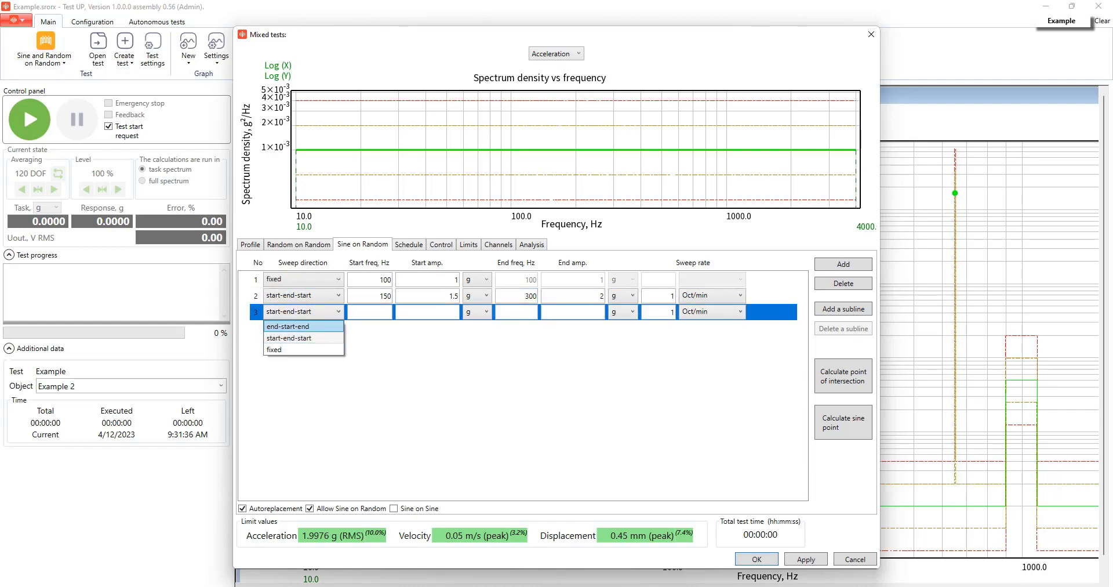
left_click(303, 326)
left_click(370, 312)
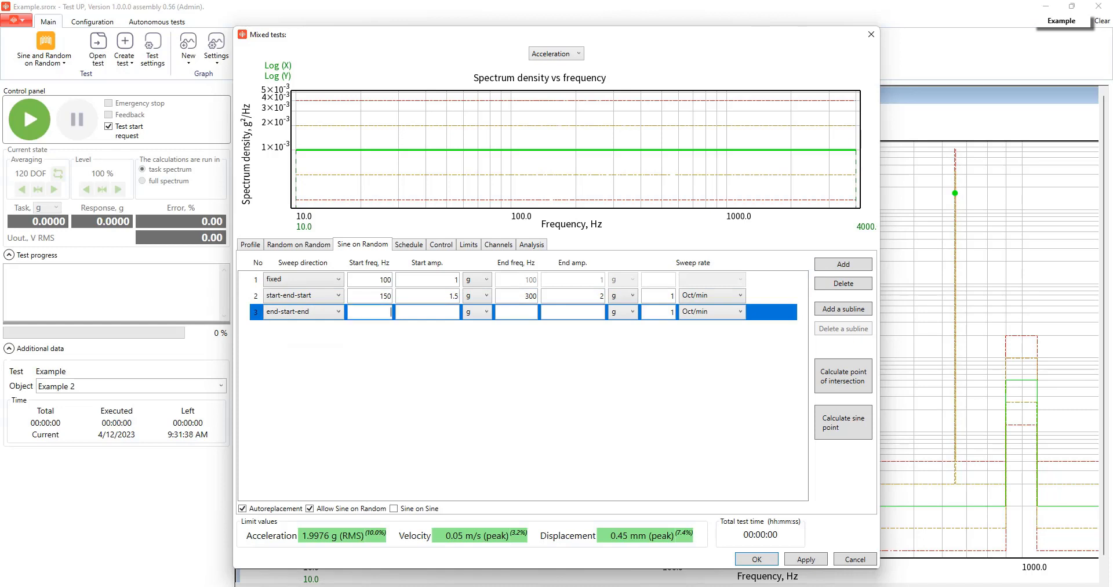
type("1000")
left_click(427, 312)
left_click(537, 312)
type("2000")
left_click(574, 312)
type("3")
Split the third sine line into two sublines, the first ending at 1500 Hz and the second at 2000 Hz
left_click(844, 308)
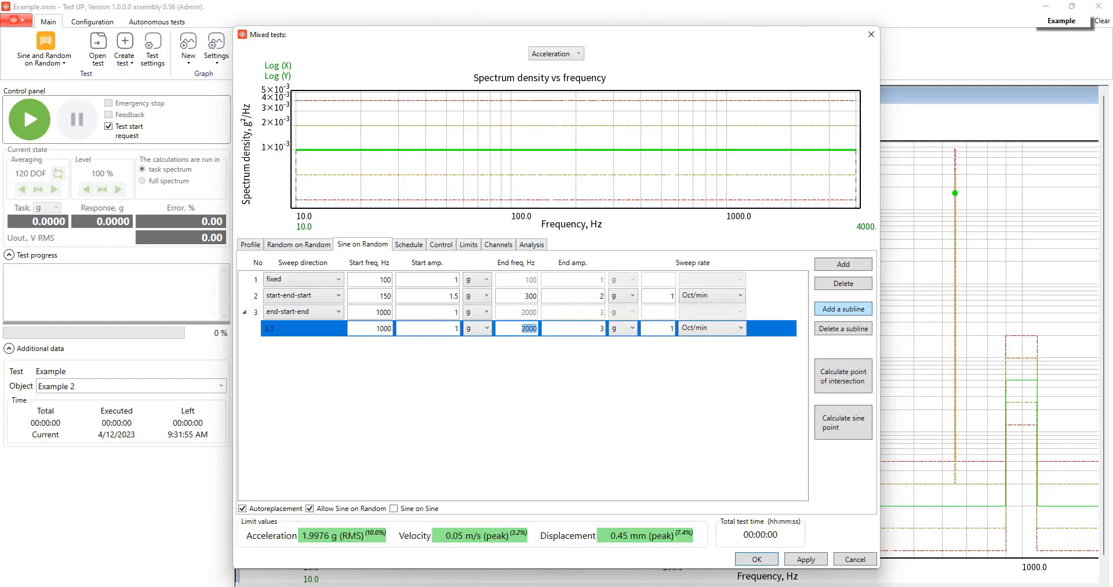
left_click(843, 308)
left_click(516, 329)
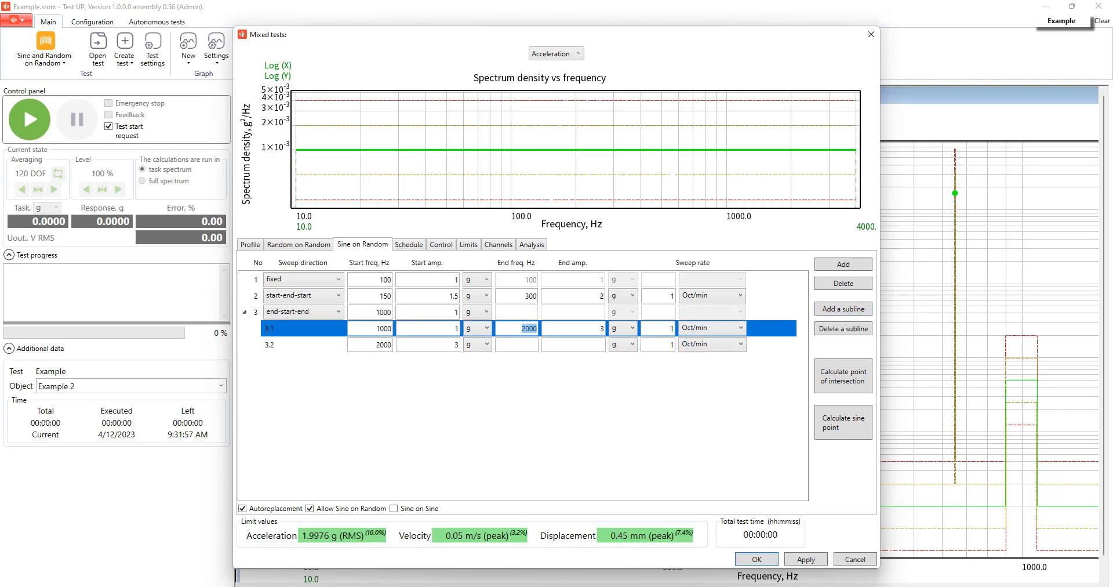
type("1500")
left_click(516, 345)
type("2000")
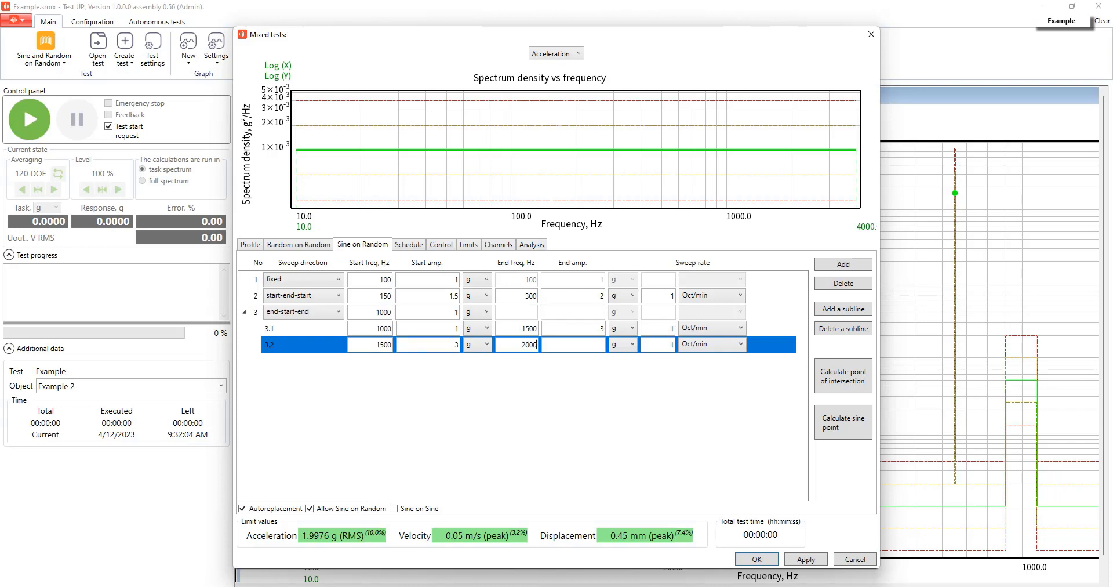
Set subline 3.1's end amplitude to 1.5 g and subline 3.2's amplitudes to 1.5 g and 3 g, and accept the test settings
left_click(601, 328)
double_click(602, 328)
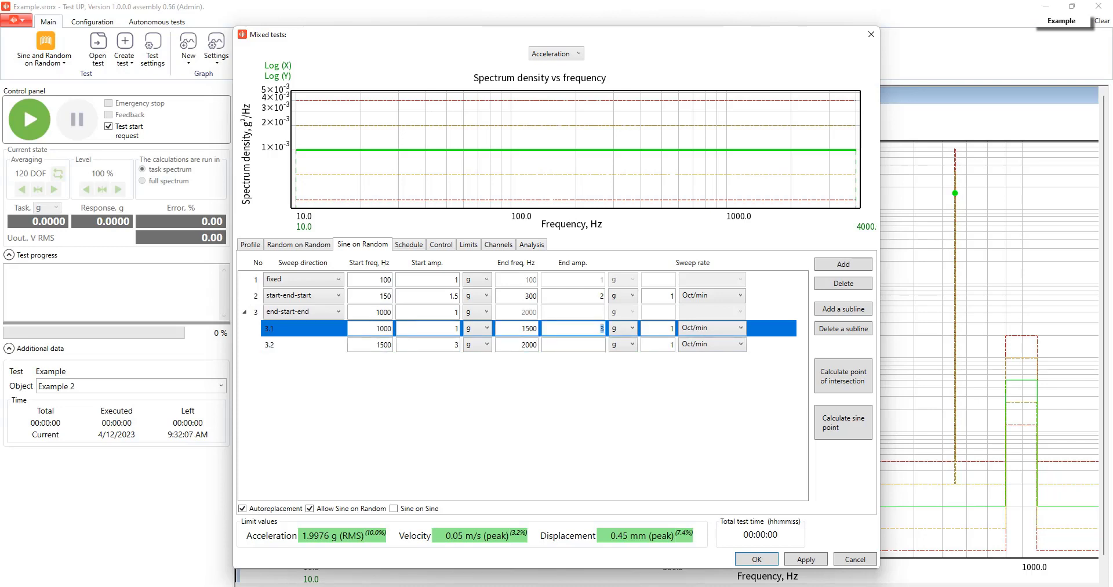
type("1.5")
left_click(456, 344)
key("BackSpace")
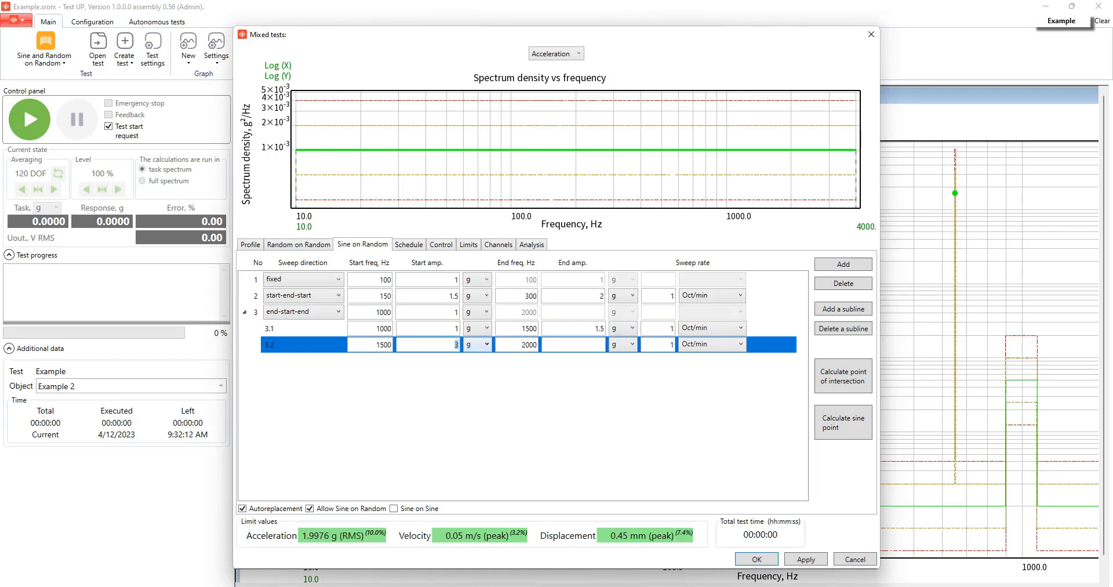
type("1.5")
key("Tab")
left_click(604, 345)
type("3")
key("Return")
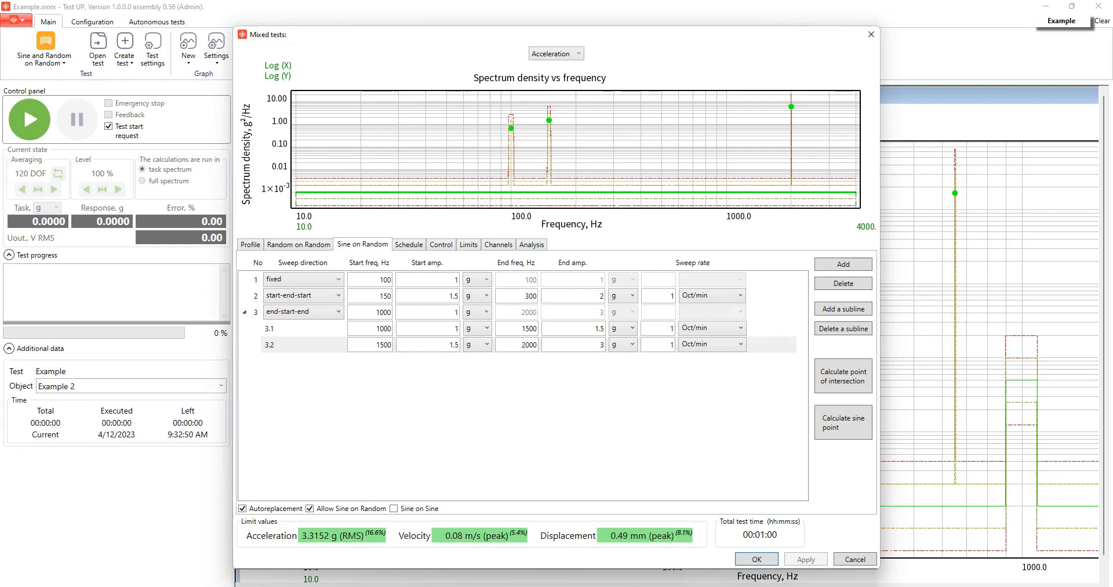
key("Return")
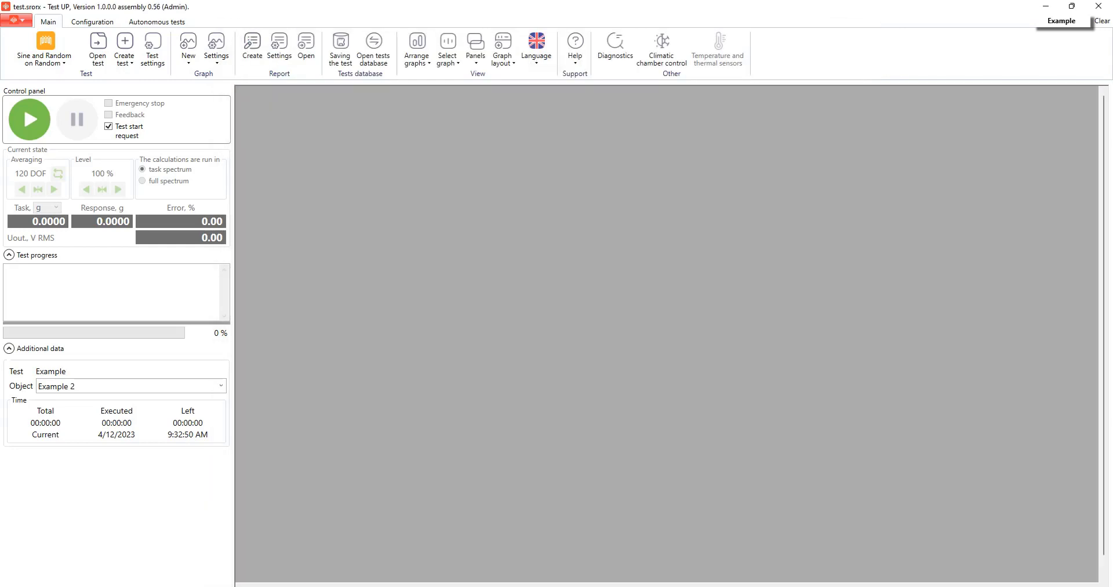
Start the test and add an oscilloscope graph switched to its spectrograph view
left_click(30, 120)
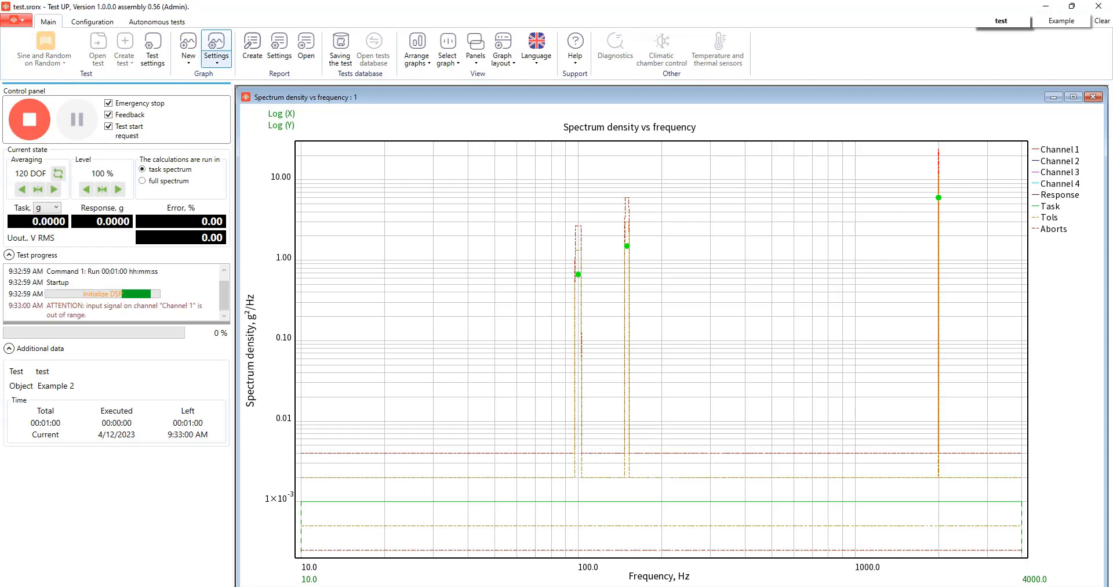
left_click(189, 49)
left_click(225, 307)
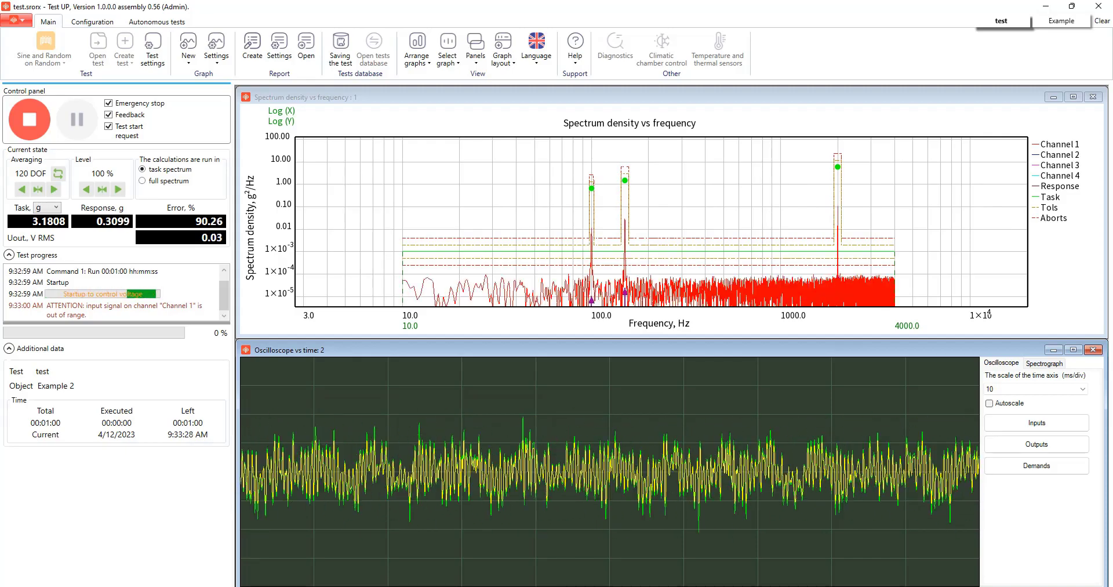
left_click(584, 345)
left_click(1044, 363)
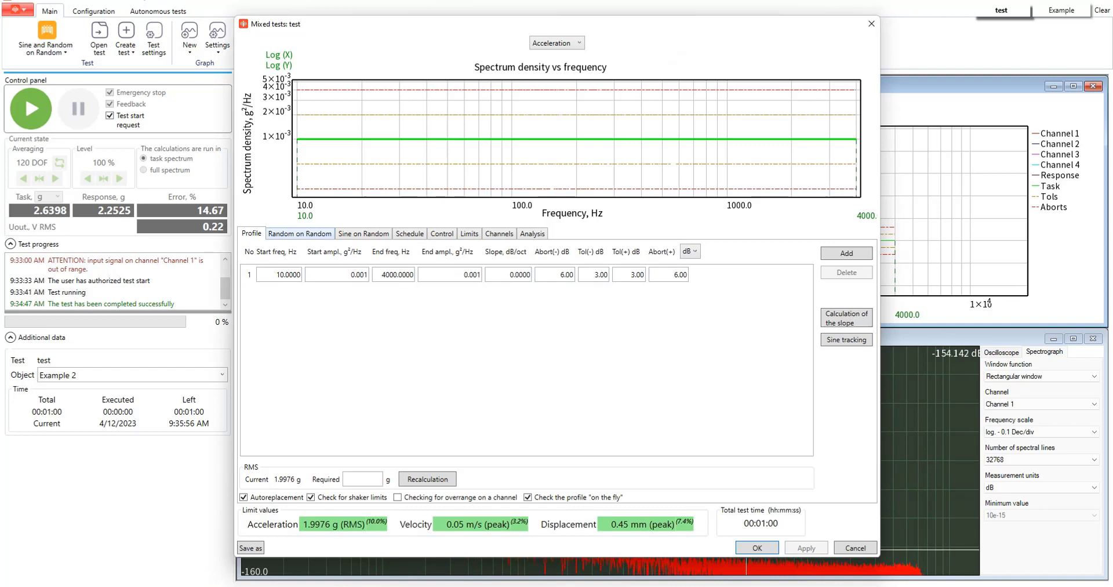
Allow Random on Random, define a fixed band 300 Hz wide at 1000 Hz with 0.05 g²/Hz amplitude, and apply the changed settings
left_click(300, 234)
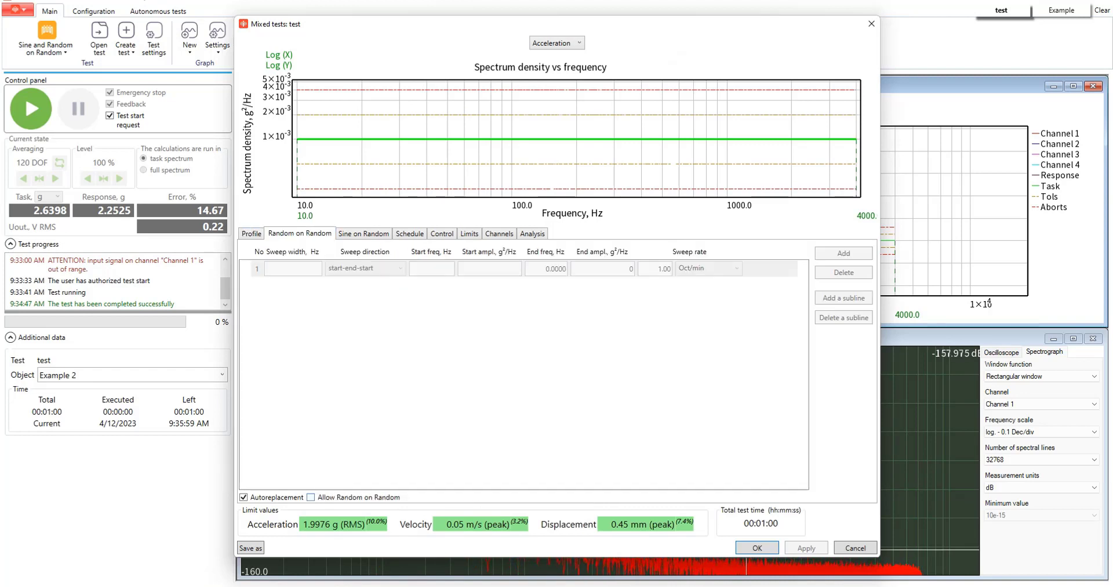
left_click(311, 497)
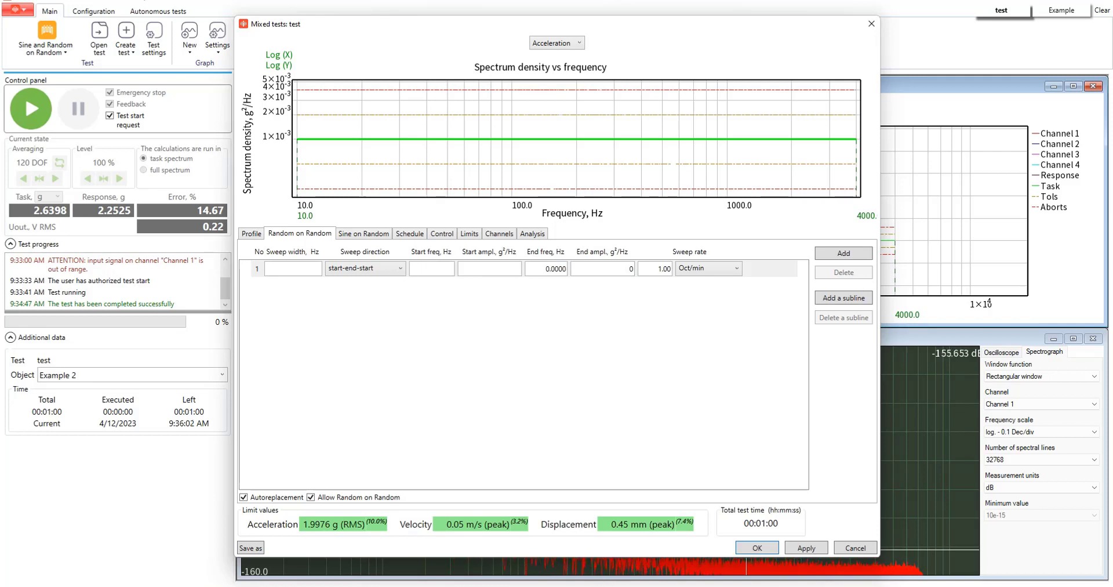
left_click(365, 268)
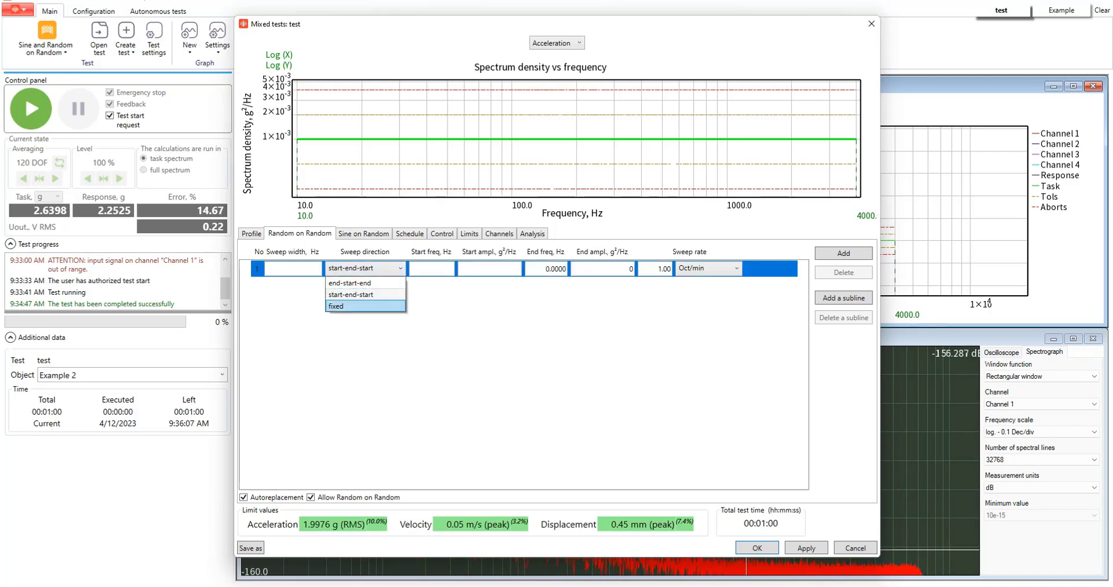
left_click(366, 306)
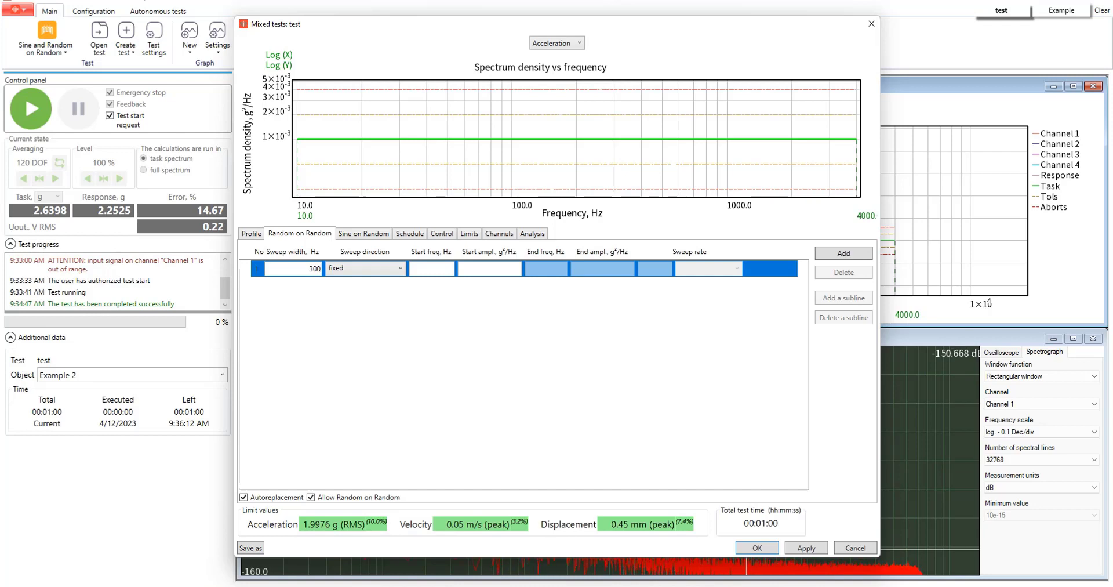
left_click(435, 268)
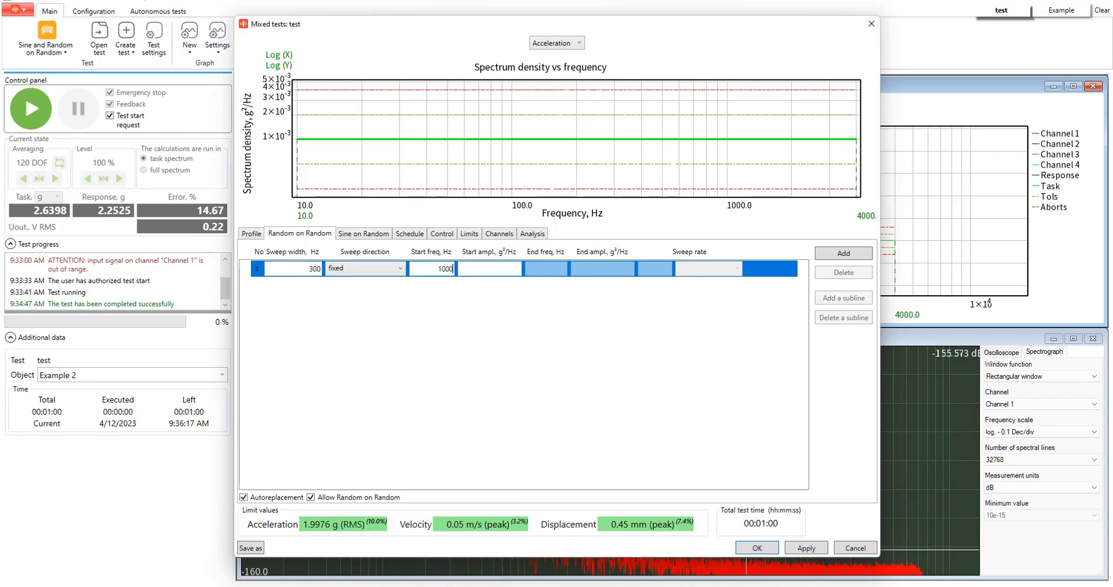
left_click(490, 268)
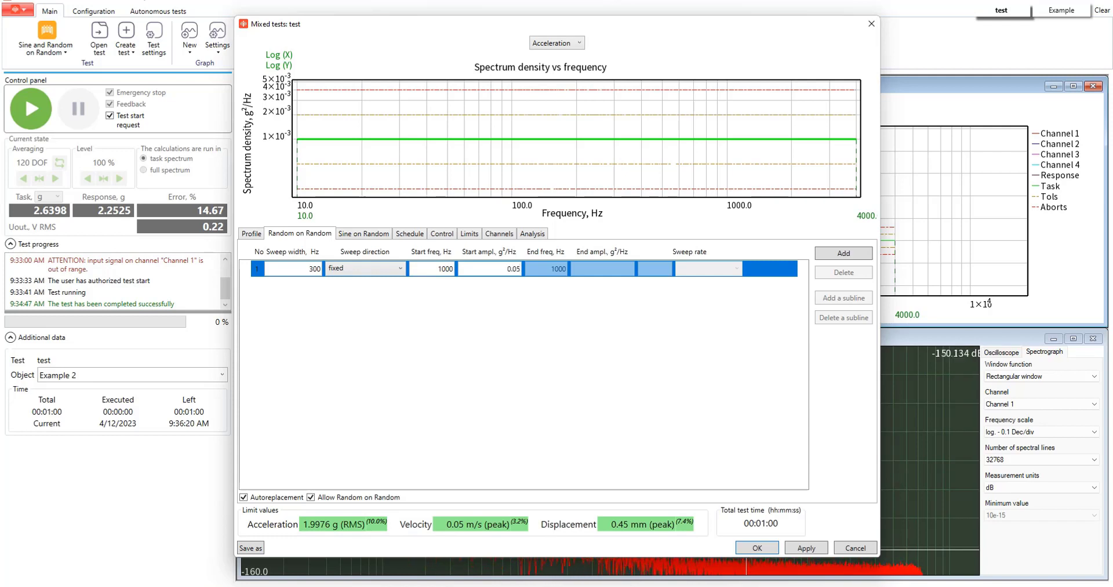
type("0.05")
key("Return")
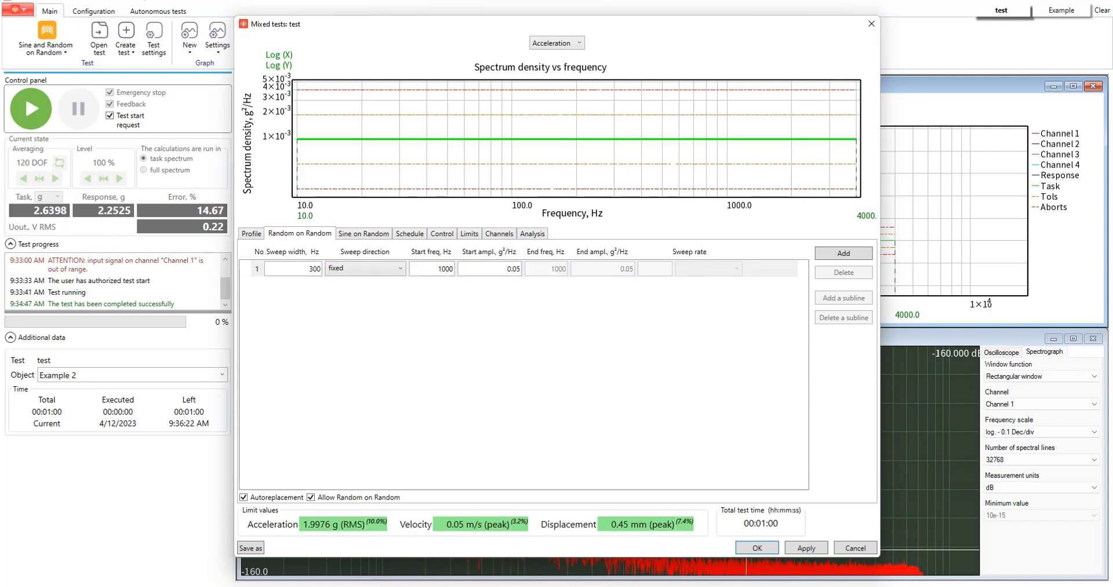
left_click(807, 548)
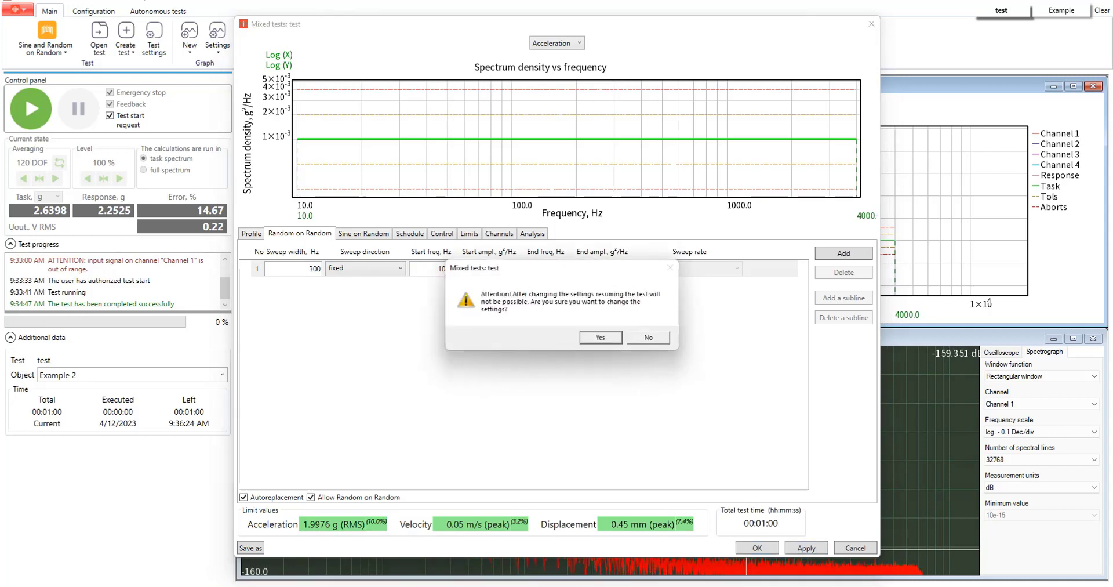
key("Return")
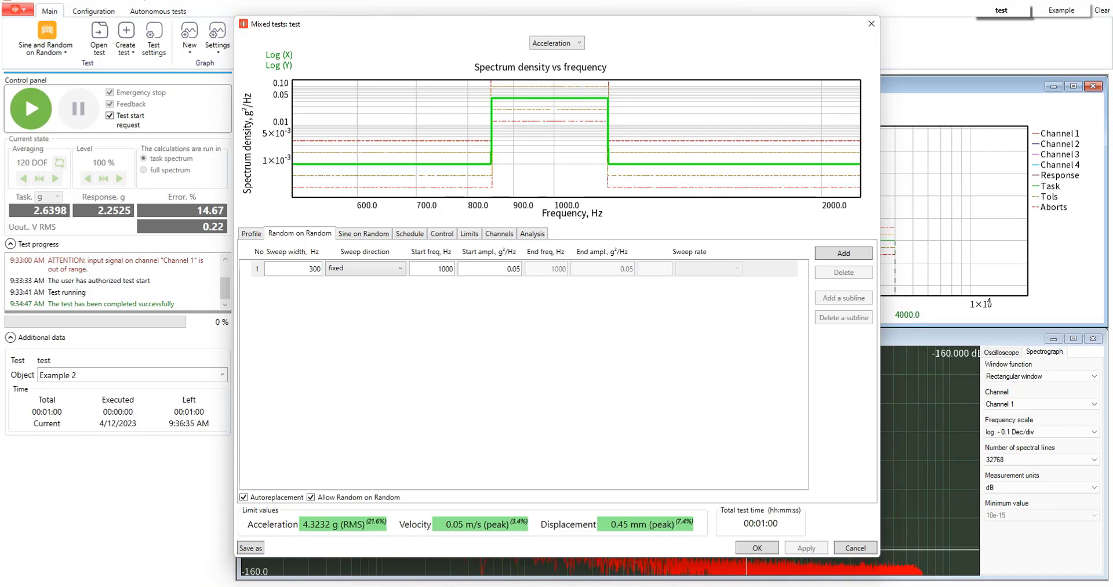
Add a second Random on Random line, 100 Hz wide, sweeping start-end-start from 1500 to 2000 Hz with 0.5 g²/Hz start and end amplitudes
scroll(607, 98, "down", 2)
left_click(844, 253)
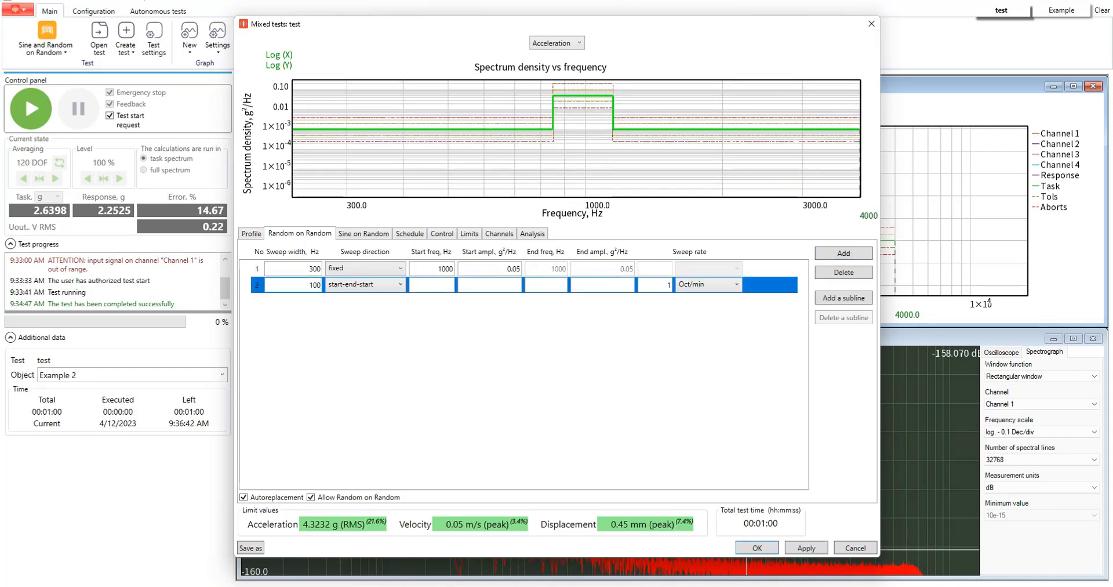
type("1500")
left_click(518, 284)
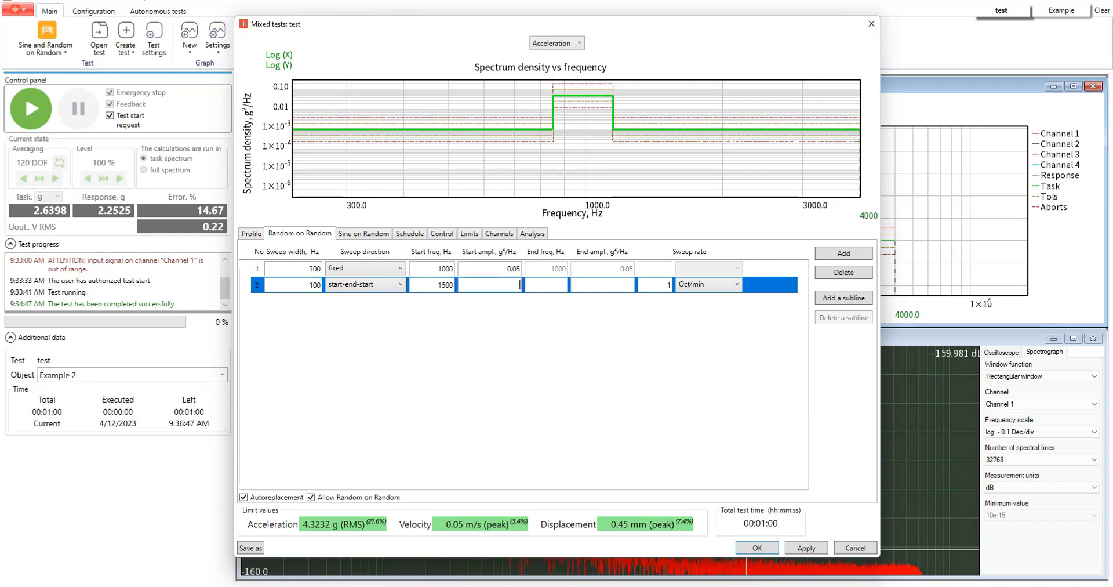
type("0.5")
key("Tab")
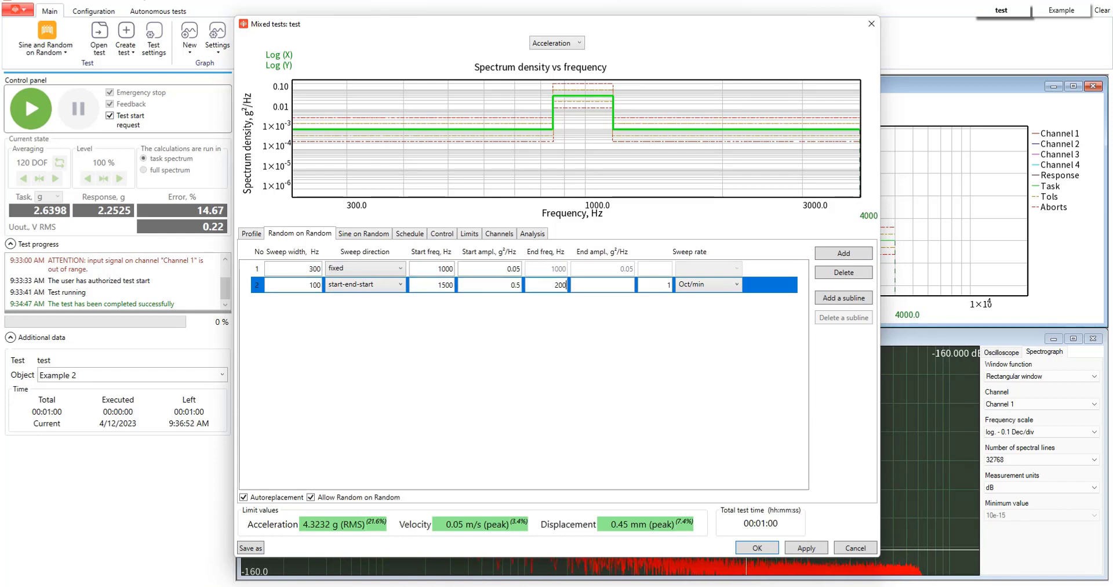
type("2000")
key("Tab")
type("0.5")
key("Return")
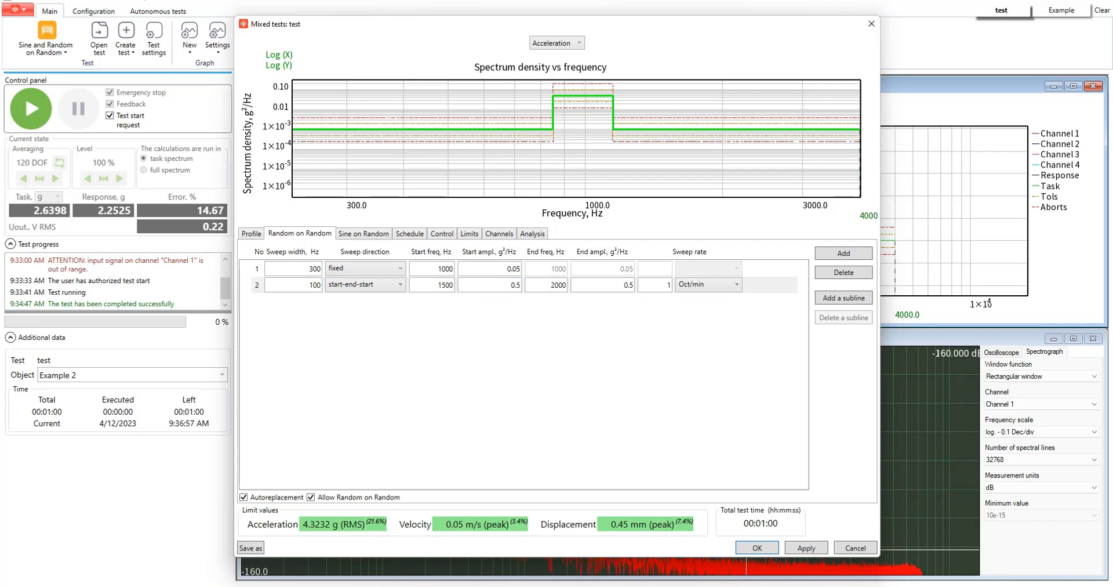
Add a third Random on Random line, 50 Hz wide, sweeping end-start-end from 100 Hz at 0.3 g²/Hz to 800 Hz at 0.4 g²/Hz
left_click(844, 253)
left_click(365, 300)
left_click(352, 327)
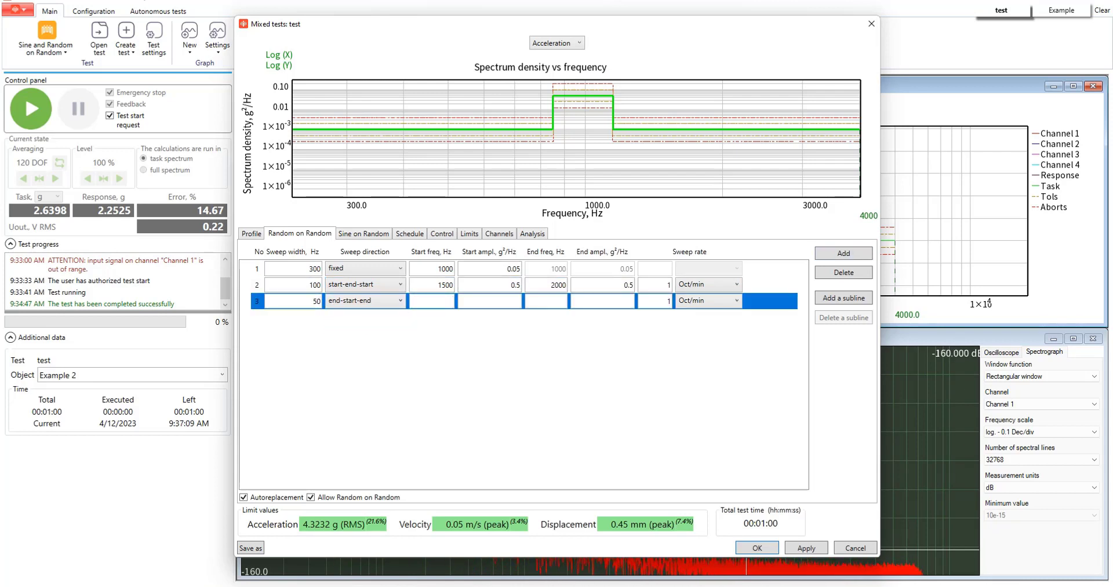
key("Tab")
key("Tab")
type("8")
left_click(490, 301)
type("0.3")
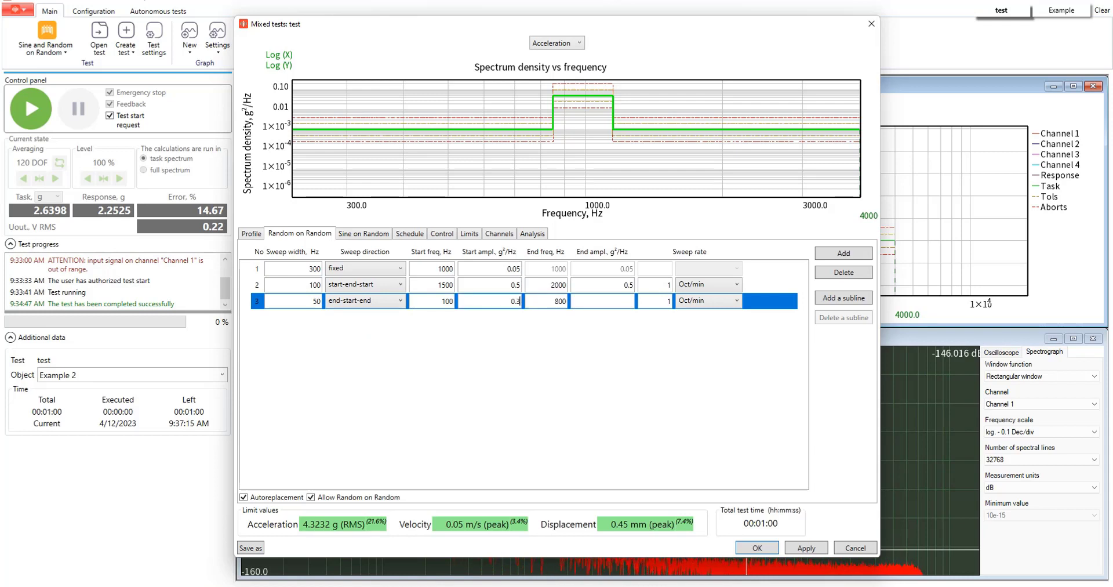
left_click(603, 301)
type("0.4")
Split the third Random on Random line into two sublines, ending subline 3.1 at 500 Hz with 0.3 g²/Hz amplitude
left_click(844, 298)
left_click(844, 298)
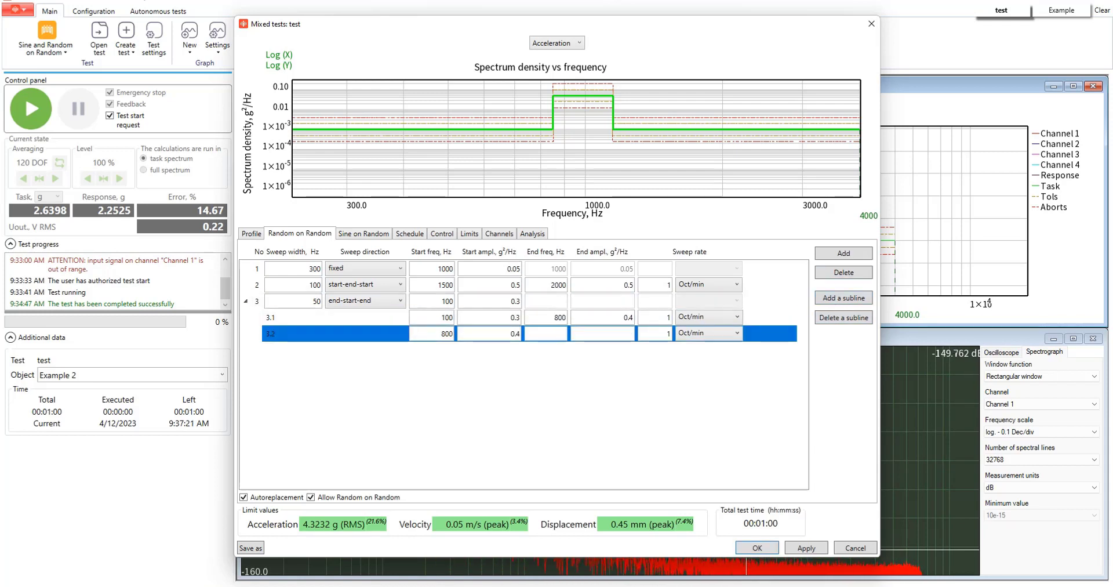
double_click(560, 317)
type("500")
double_click(628, 317)
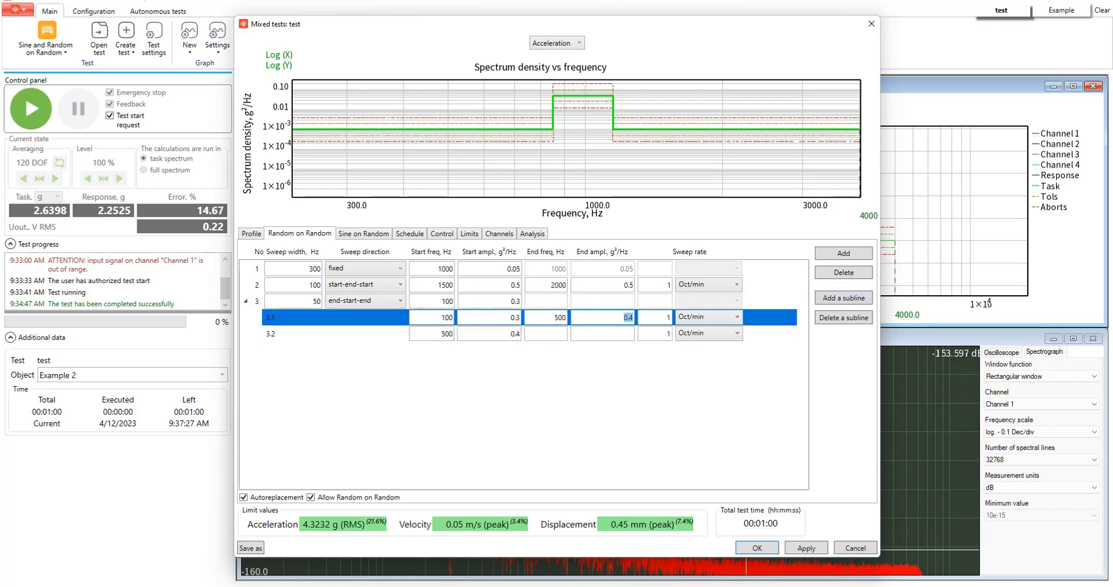
type("0.3")
Set subline 3.2 to a start amplitude of 0.3 g²/Hz, an end frequency of 800 Hz and an end amplitude of 0.4 g²/Hz
left_click(490, 333)
double_click(515, 333)
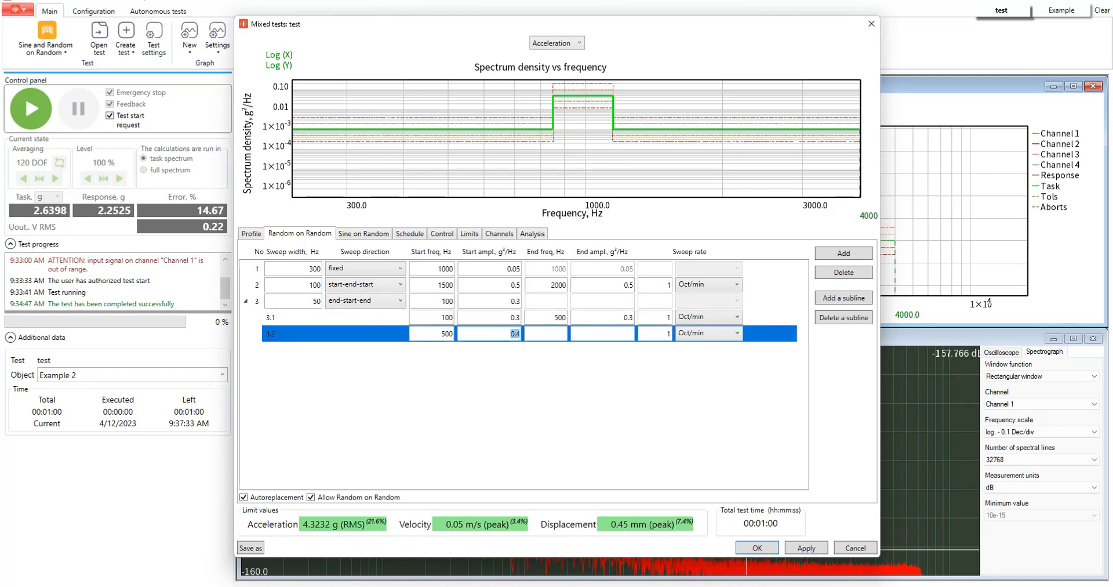
type("0.3")
left_click(548, 333)
type("800")
left_click(604, 333)
type("0.")
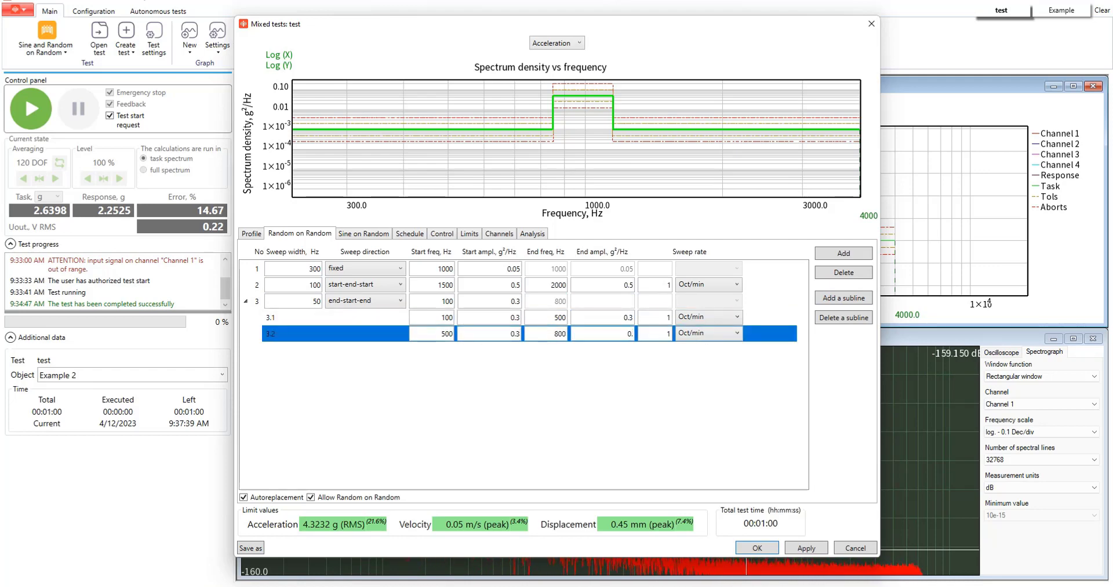
type("3")
Apply the Random on Random settings and authorize the test start after startup
left_click(806, 548)
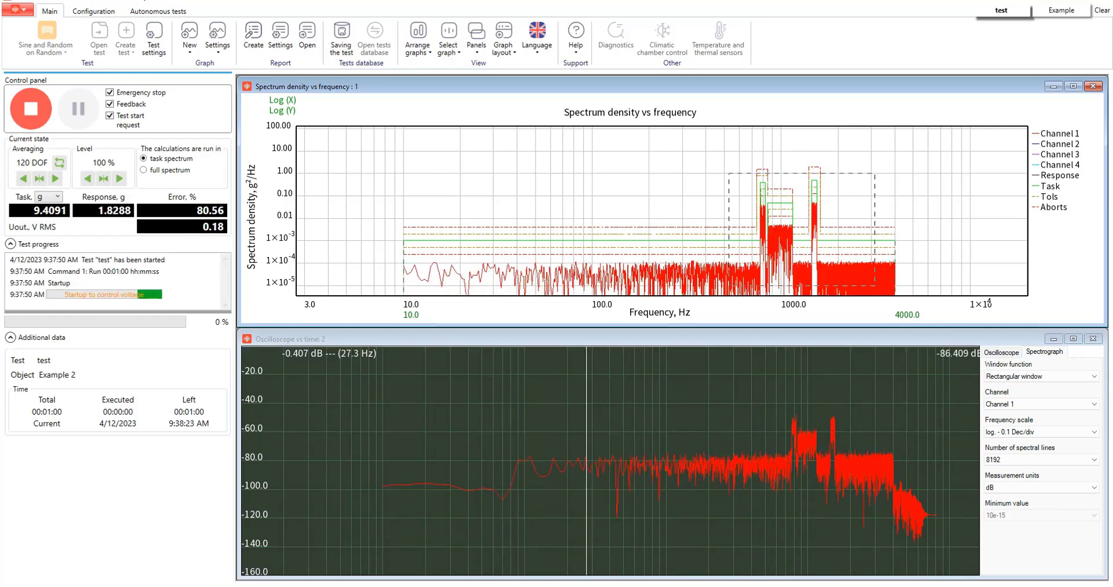
left_click_drag(729, 174, 875, 285)
left_click(585, 333)
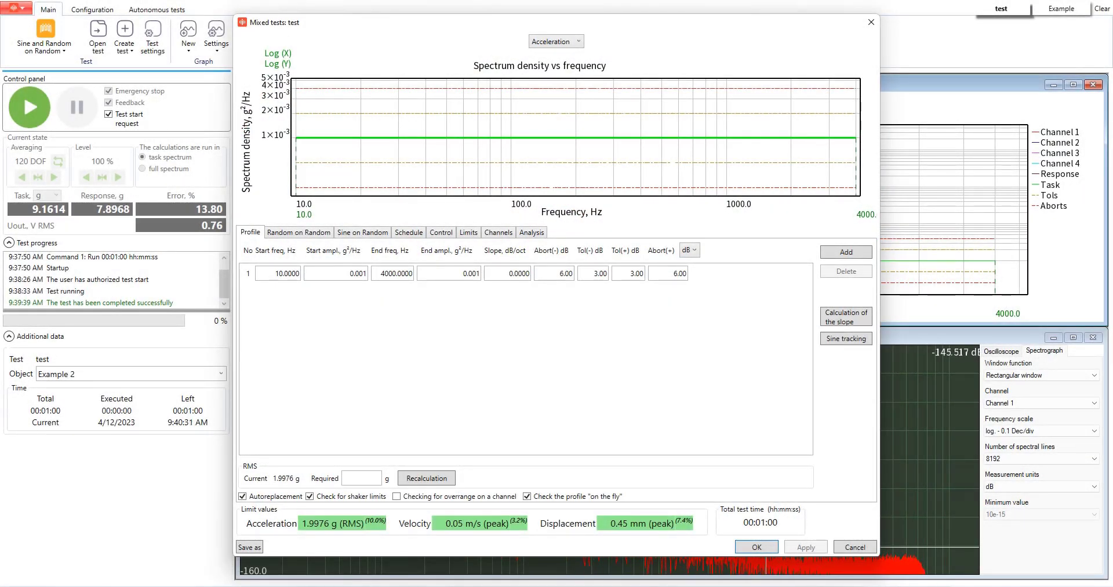
Allow both Random on Random and Sine on Random, and apply the changed settings
left_click(299, 232)
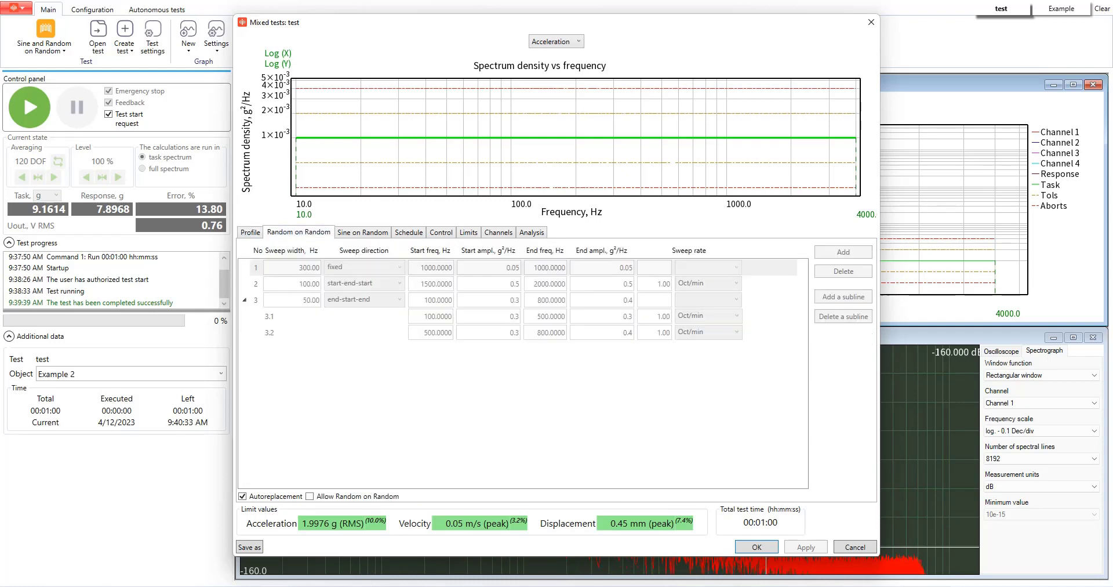
left_click(310, 496)
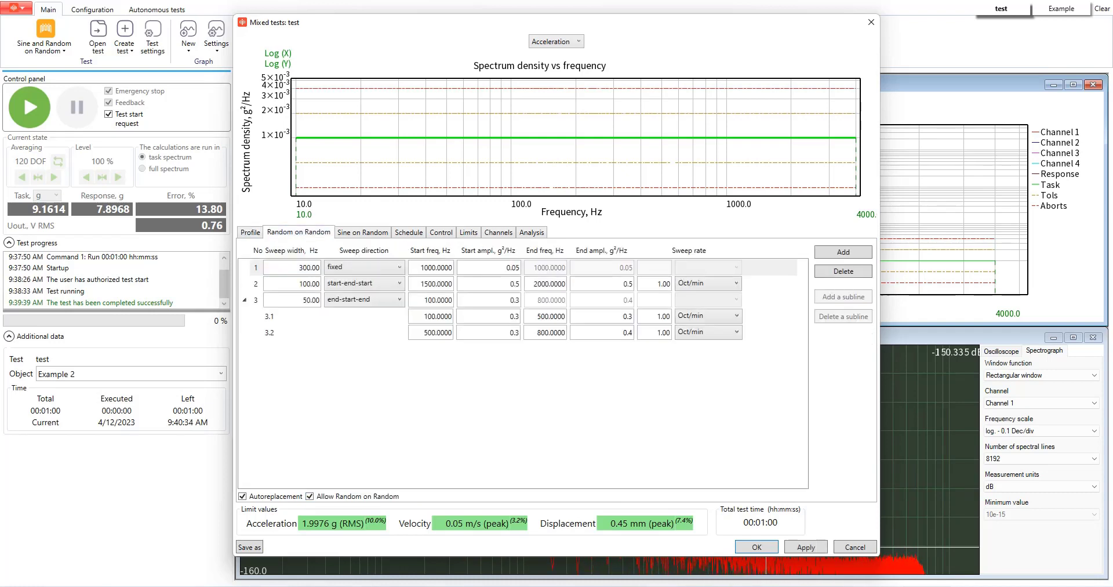
left_click(363, 233)
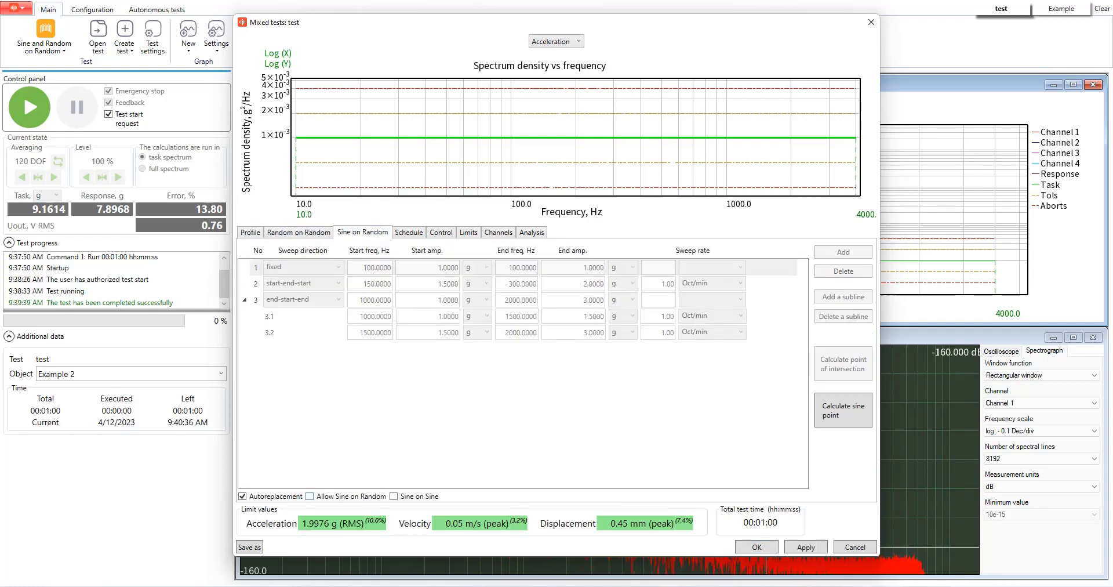
left_click(310, 496)
left_click(806, 547)
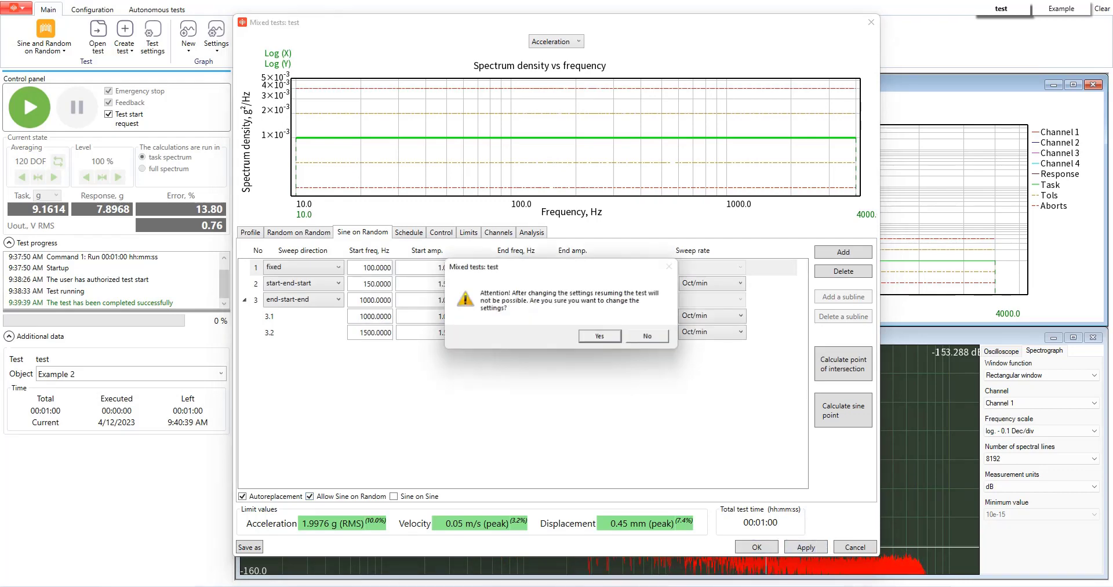
key("Return")
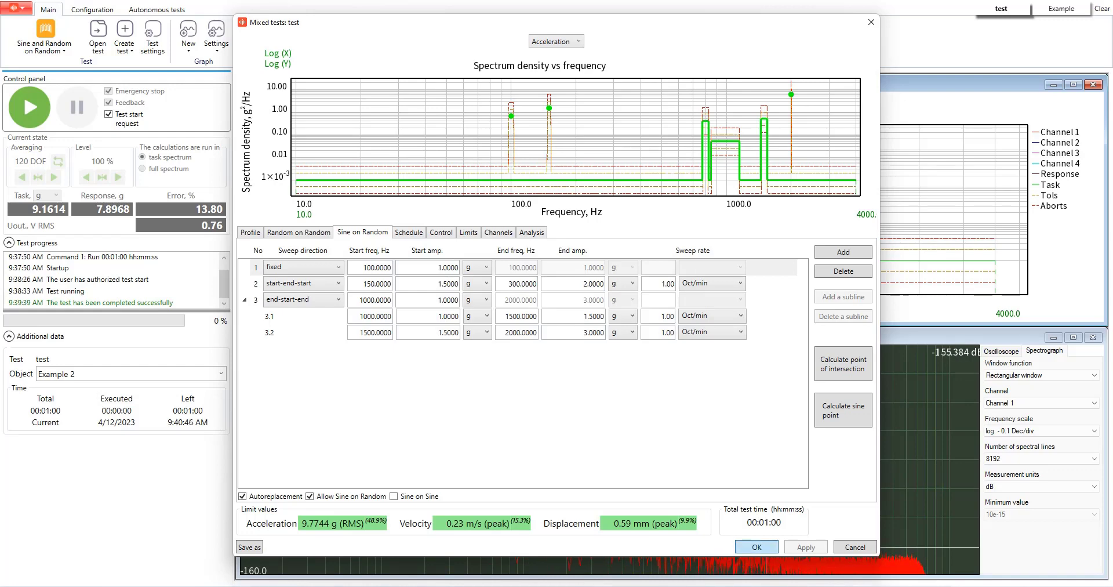
Accept the combined test settings and confirm the SRoR test start after startup
key("Return")
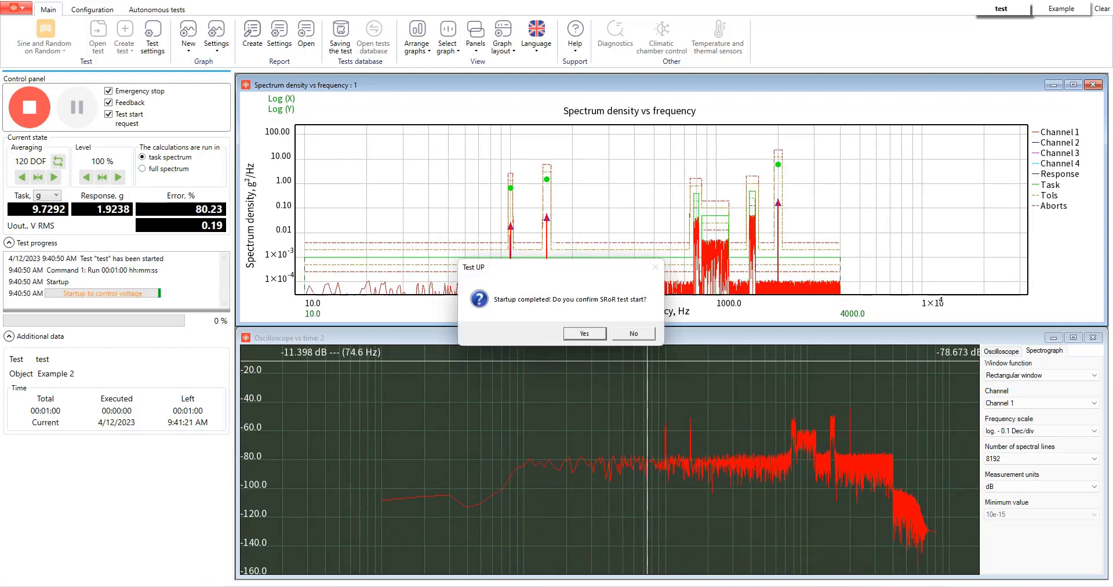
key("Return")
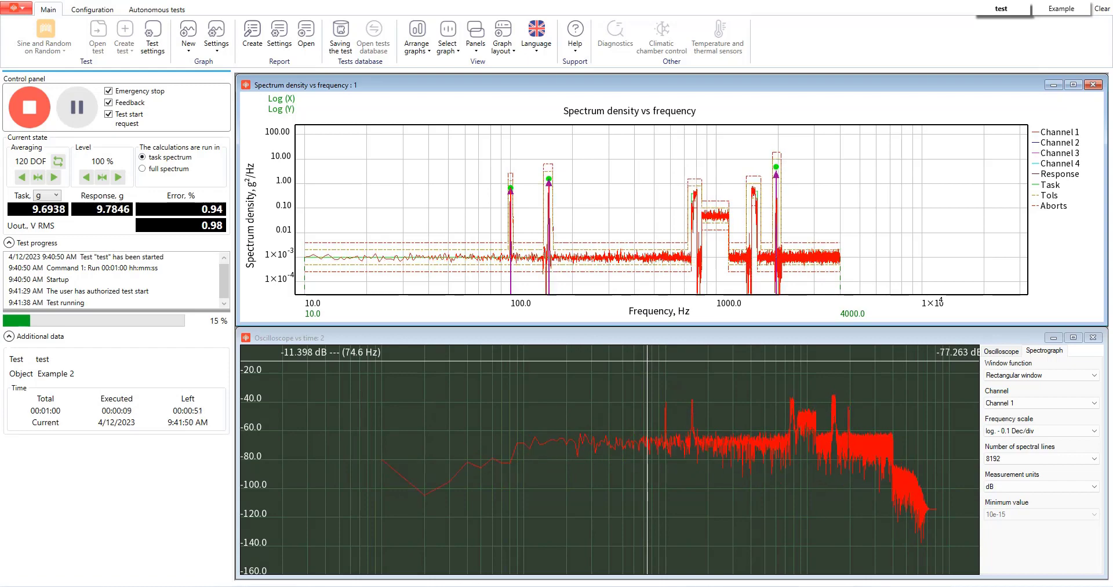
left_click_drag(494, 139, 806, 263)
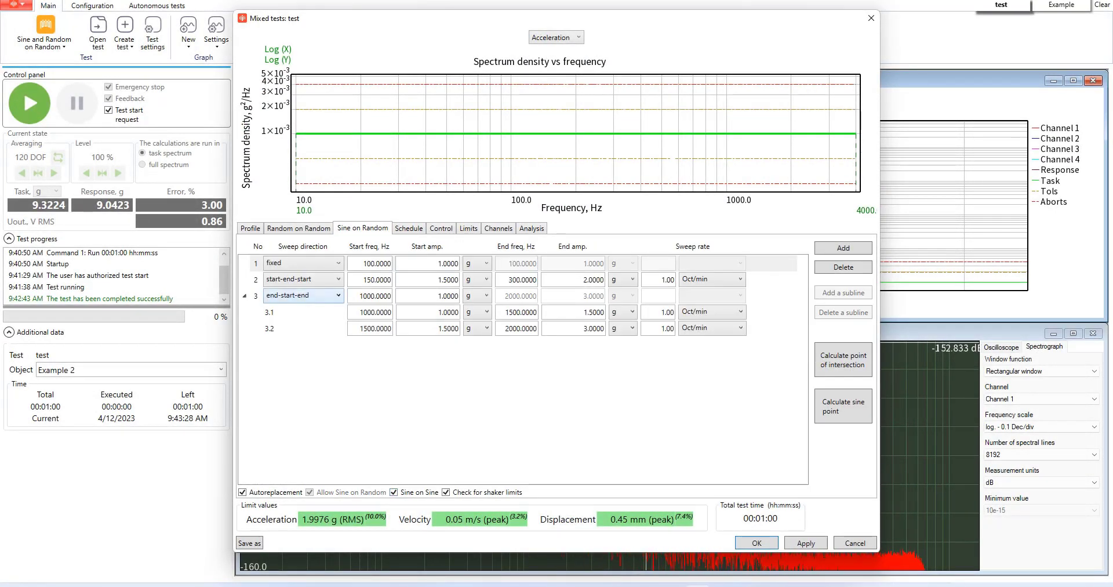
Review the profile and Random on Random settings with Sine on Sine enabled, and apply the changed settings
left_click(251, 228)
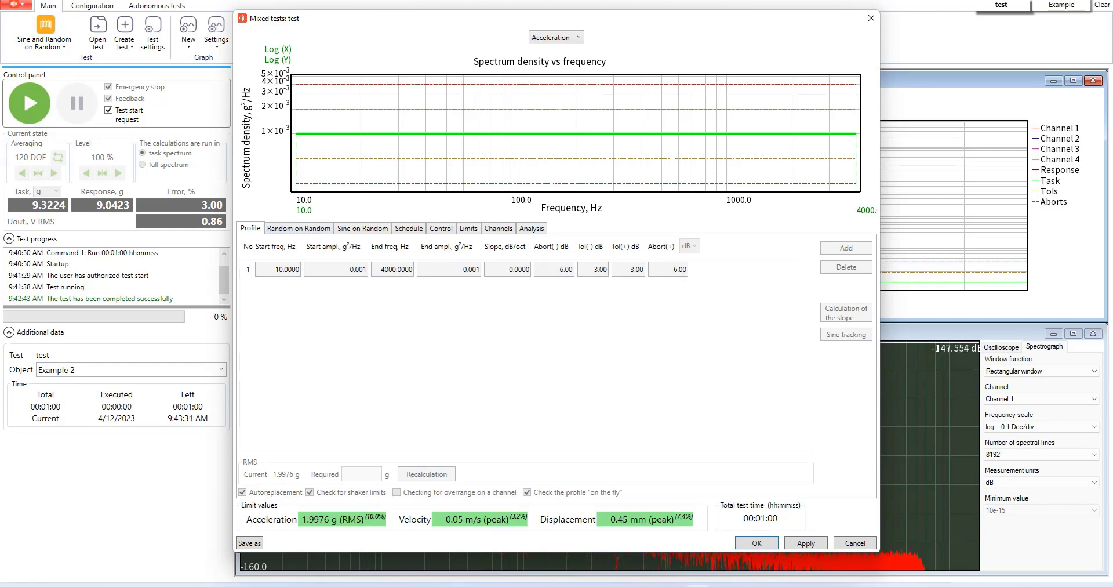
left_click(298, 228)
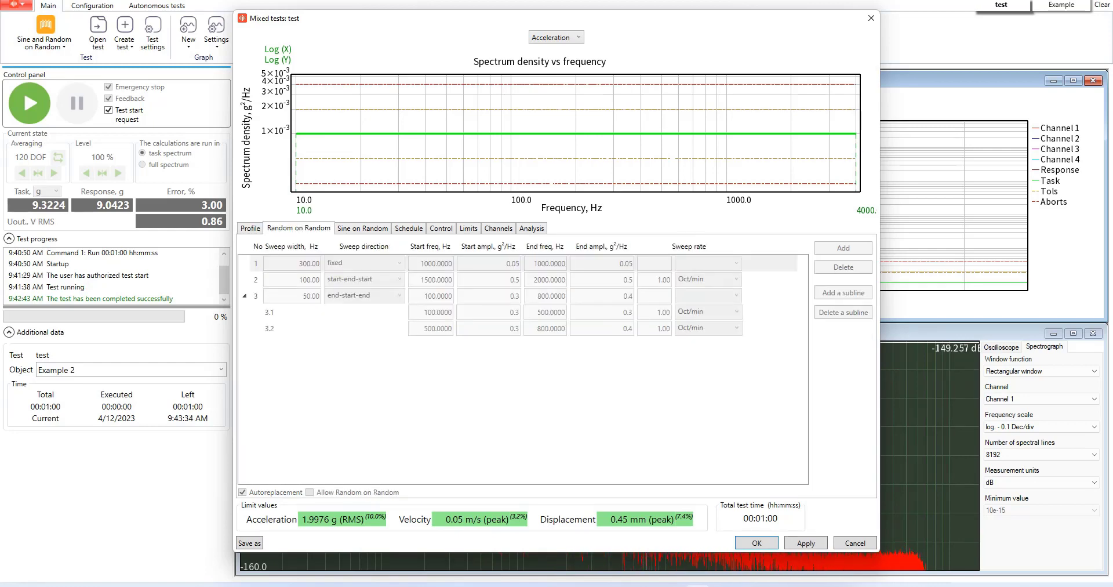
left_click(806, 543)
left_click(601, 331)
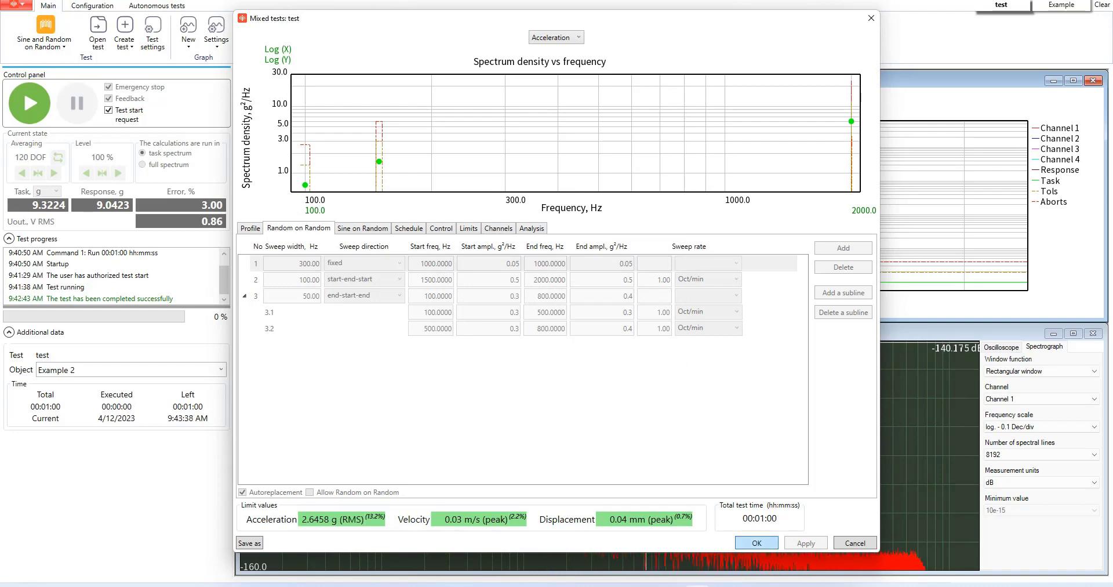
Accept the Sine on Sine test settings and start the test
key("Return")
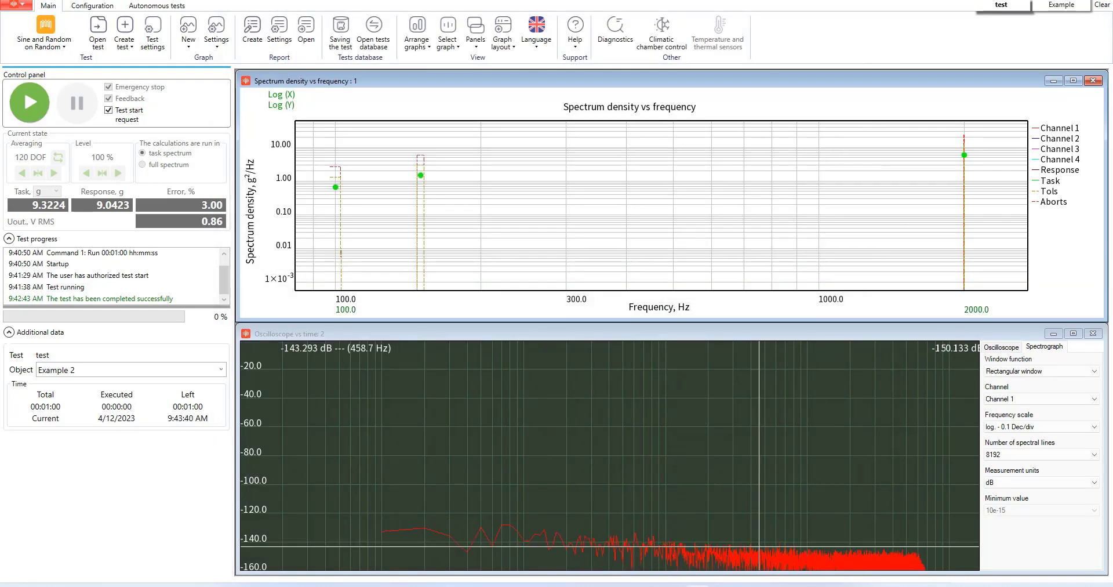
left_click(29, 102)
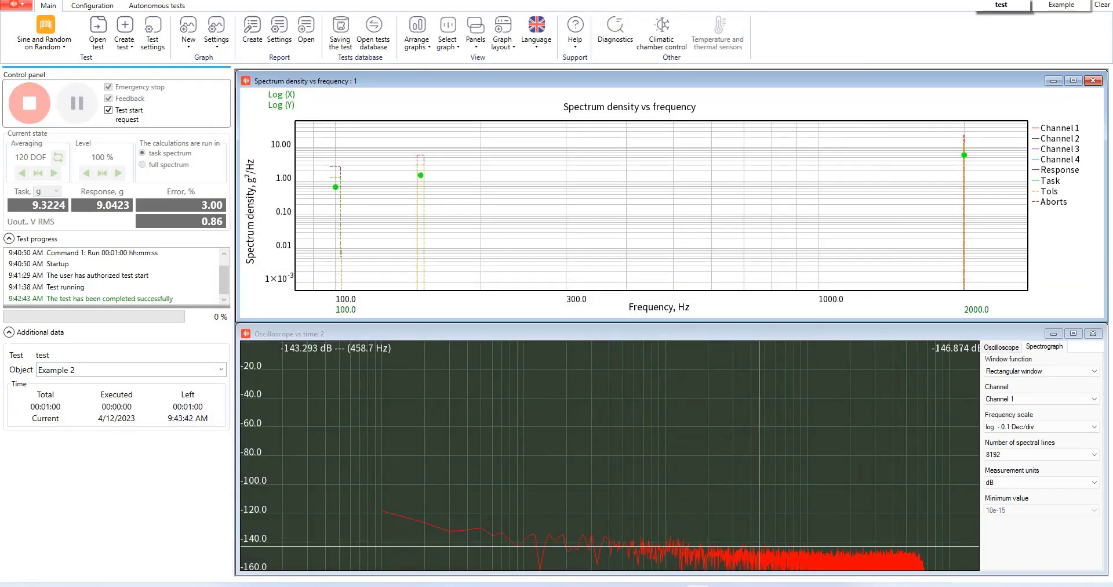